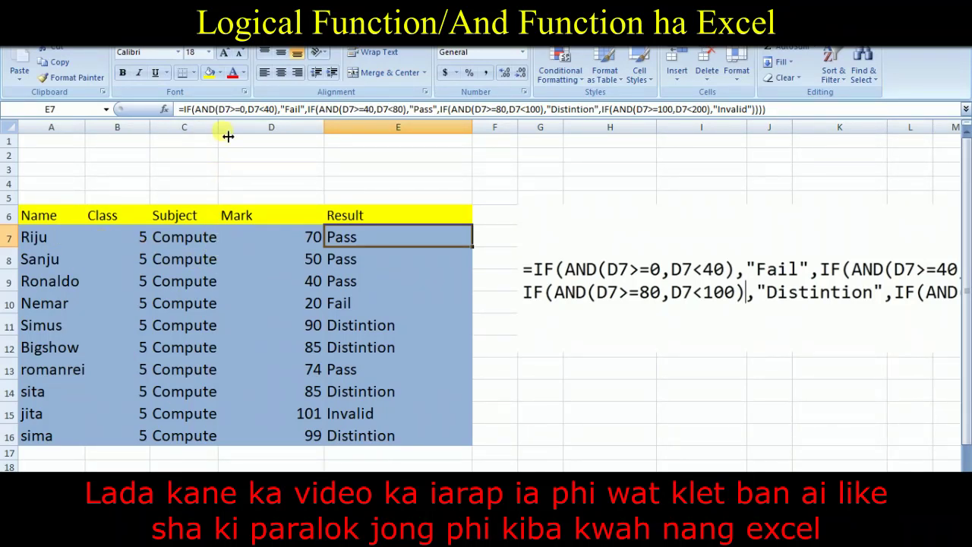
Step: Widen column C until every Subject entry reads 'Computer' in full
left_click_drag(228, 136, 250, 136)
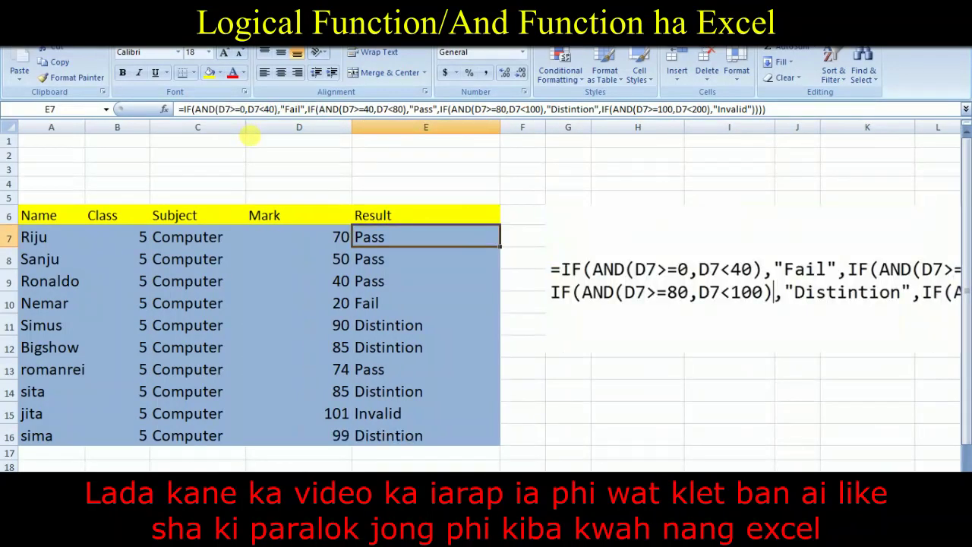
left_click(325, 240)
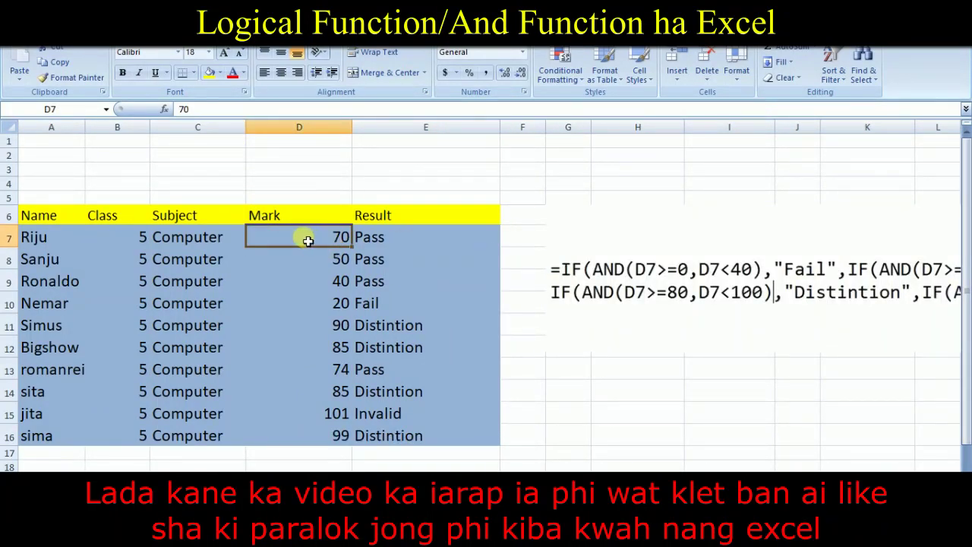
Step: Centre-align the marks in D7:D16
left_click_drag(295, 243, 310, 439)
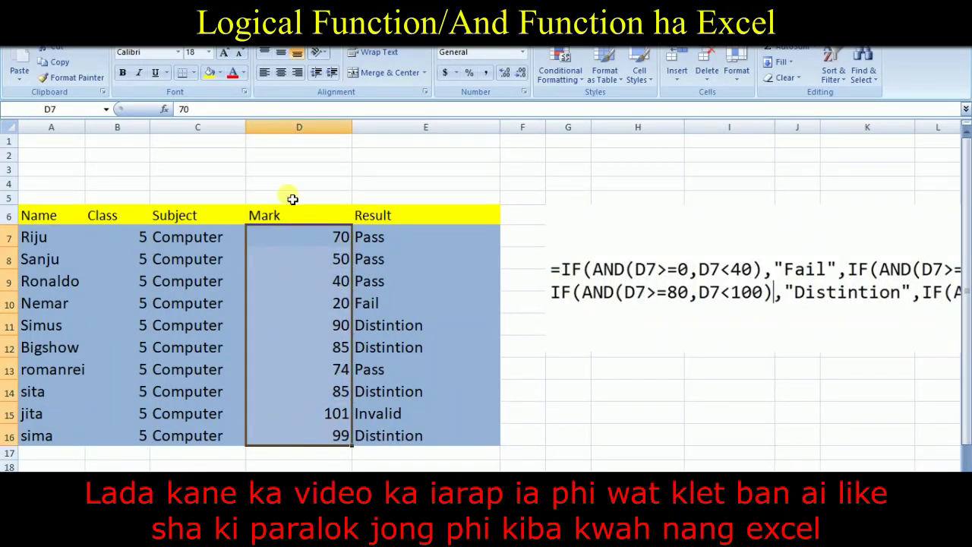
left_click(280, 73)
left_click(365, 262)
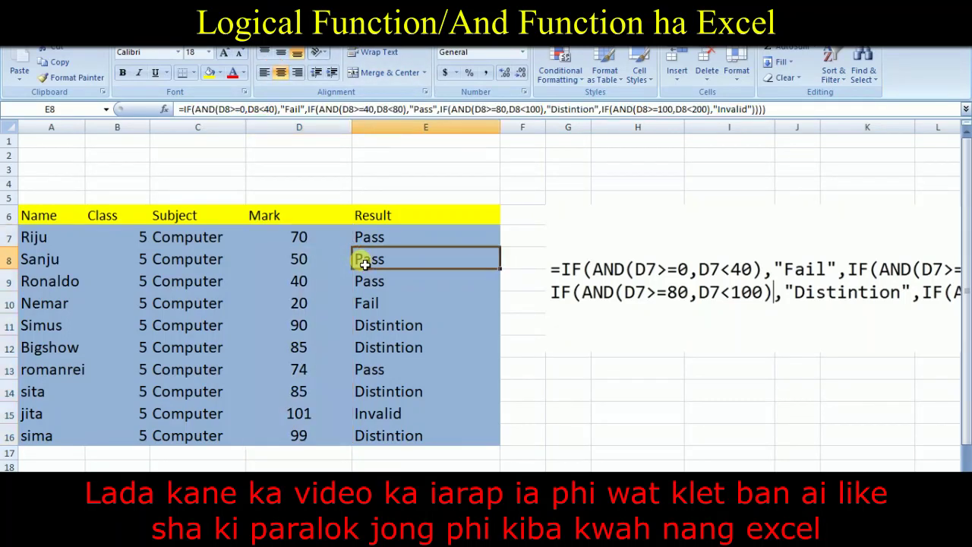
left_click(298, 238)
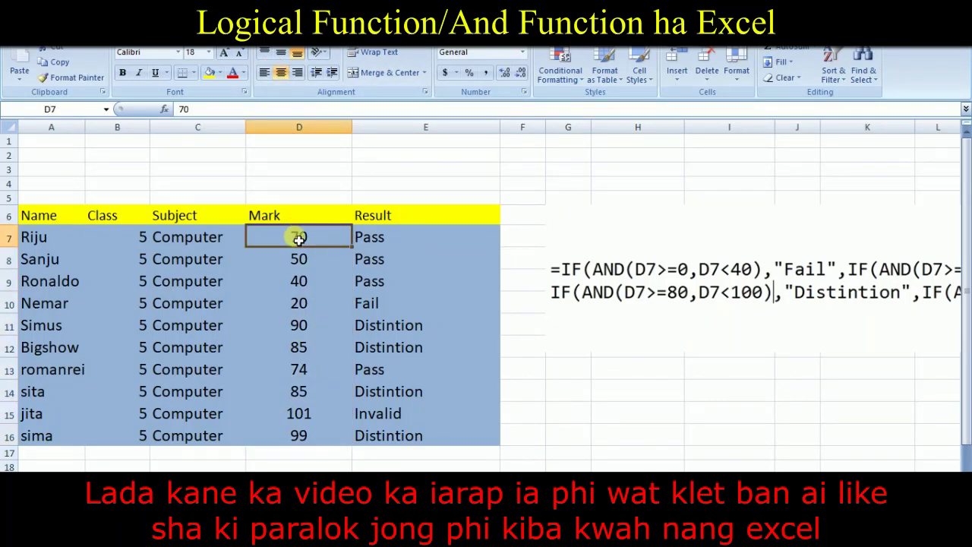
Step: Check the marks 50, 40, 20, 90, 74 and the out-of-range 101 against their results
left_click(299, 261)
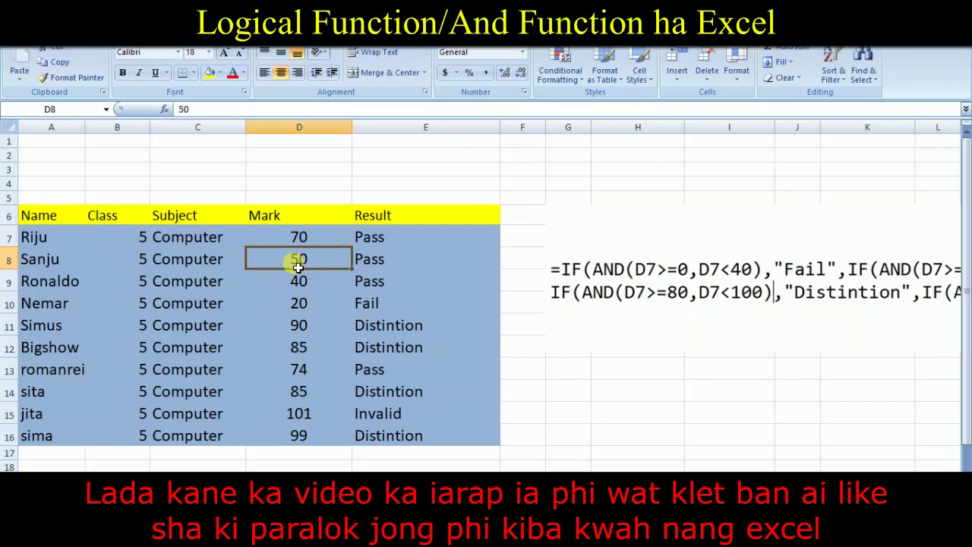
left_click(298, 284)
left_click(299, 306)
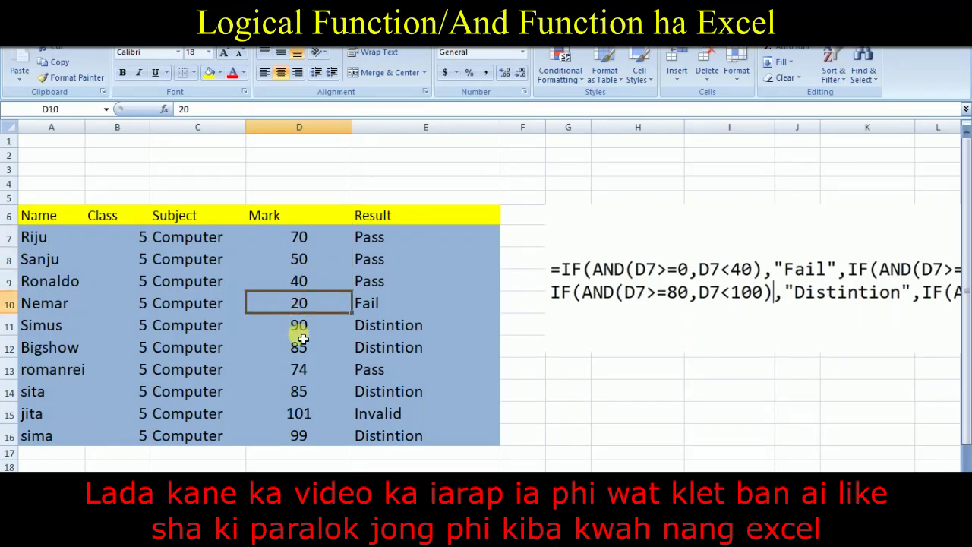
left_click(300, 325)
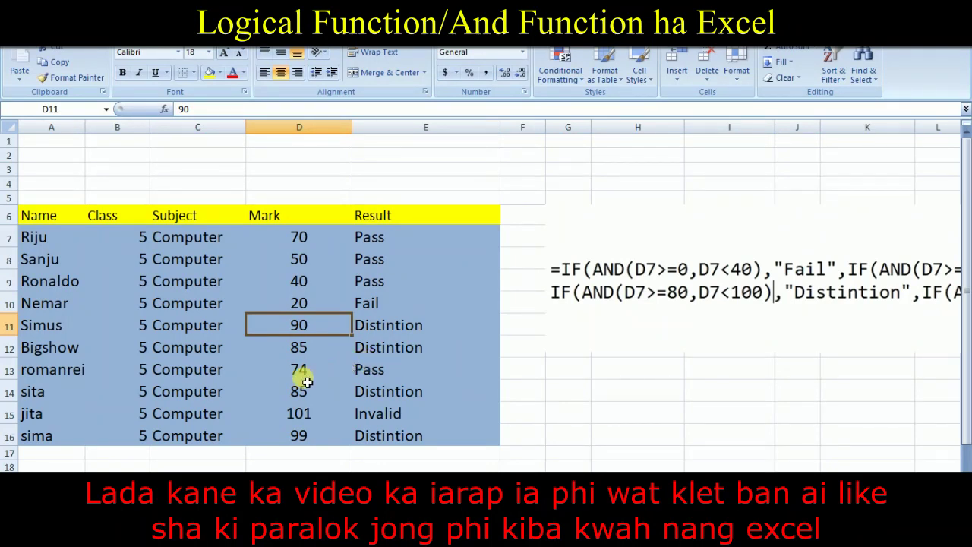
left_click(300, 372)
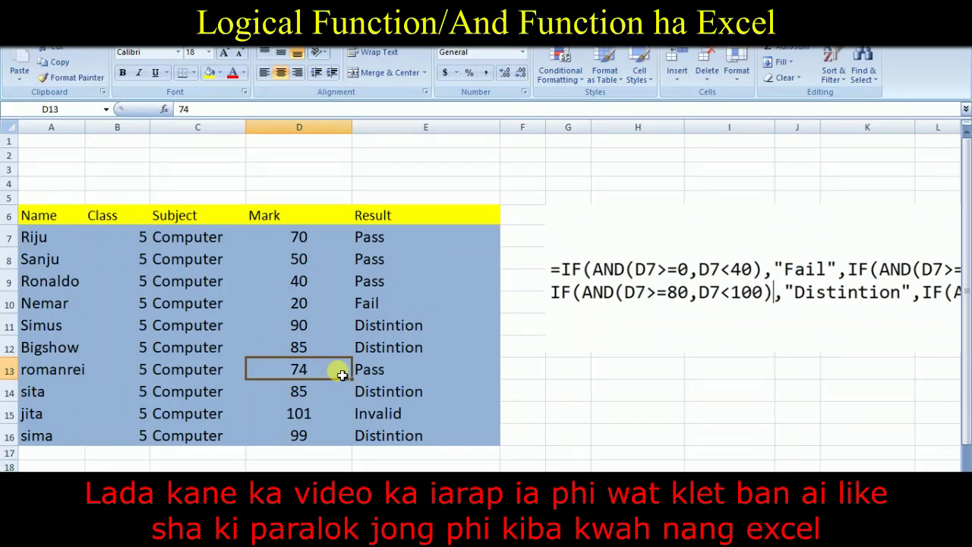
left_click(315, 415)
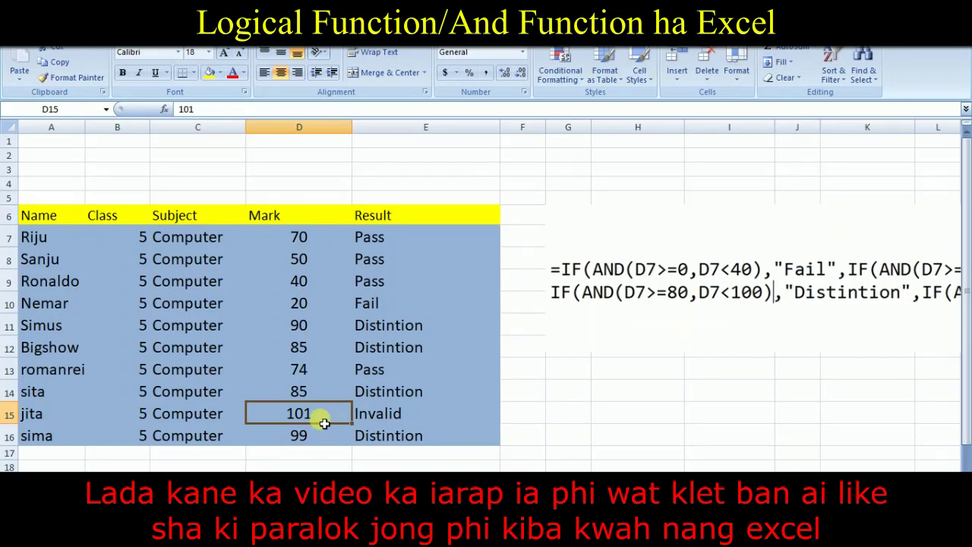
Step: Inspect the grading formula for the 101 mark, compare with 99, and open E7's formula
left_click(371, 417)
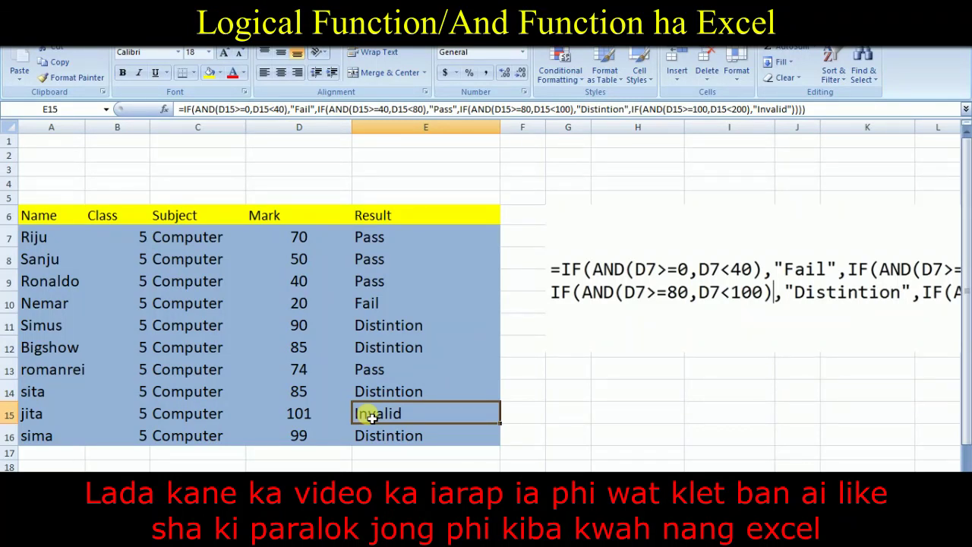
left_click(303, 432)
left_click(313, 408)
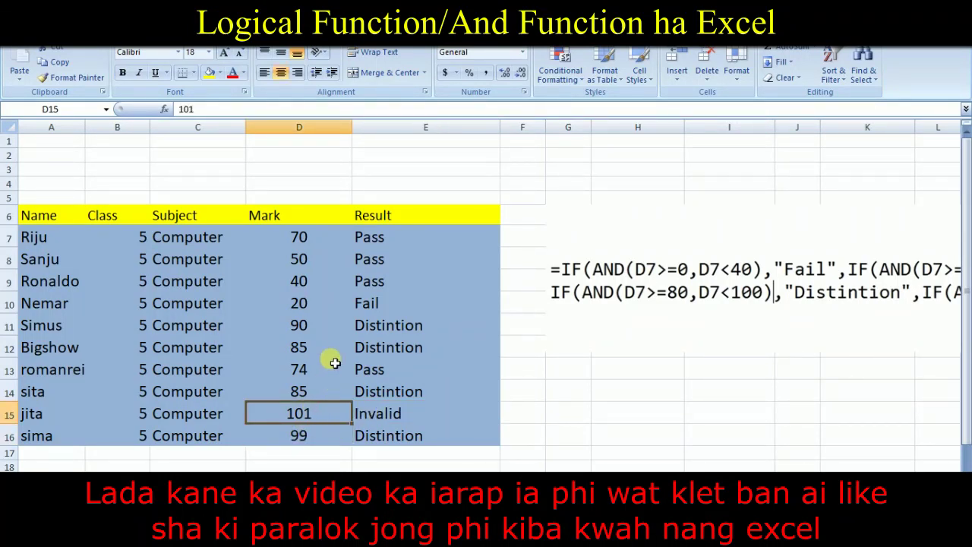
double_click(401, 235)
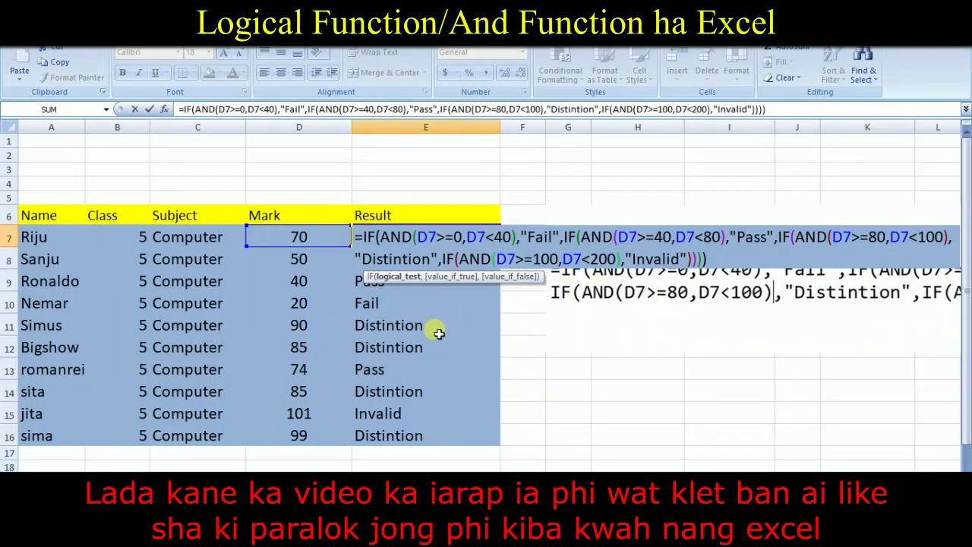
left_click(534, 328)
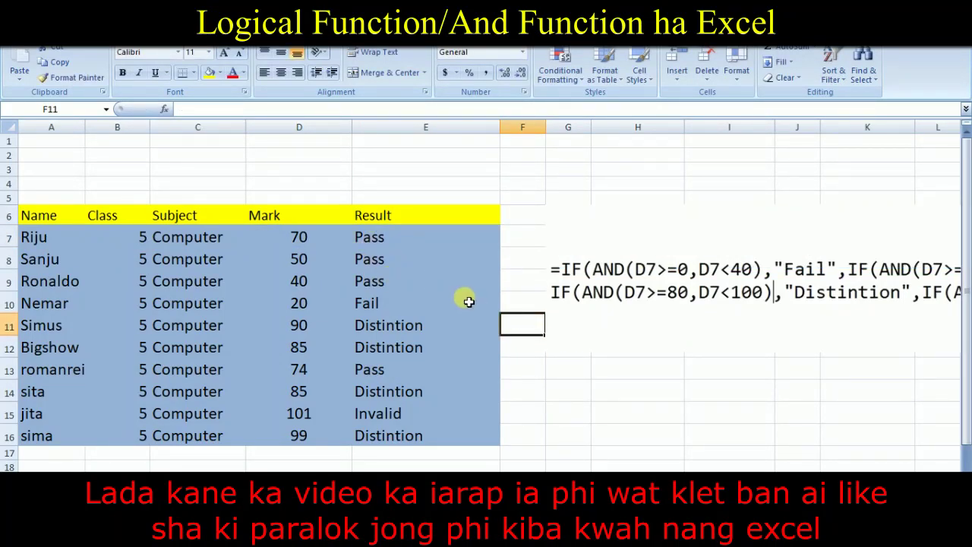
double_click(407, 238)
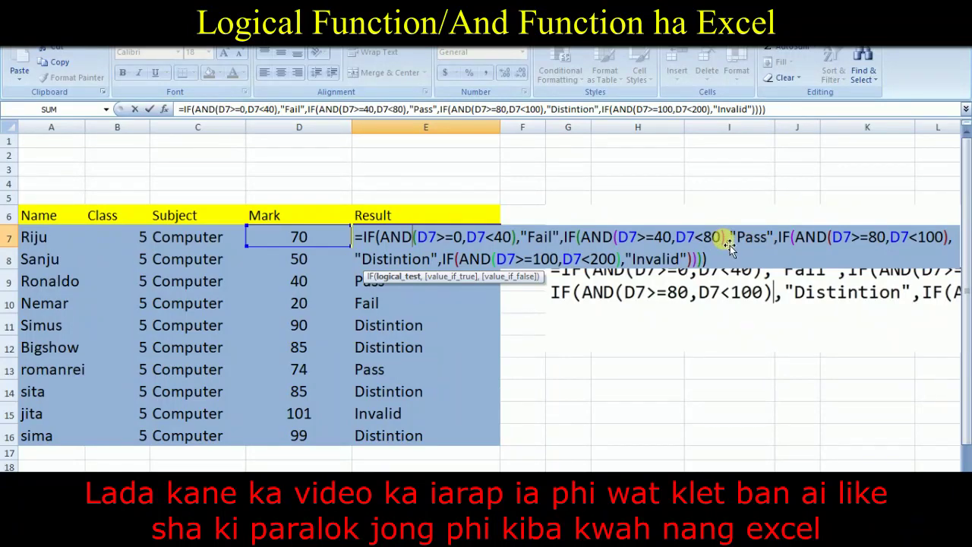
left_click(569, 389)
scroll(577, 385, "down", 3)
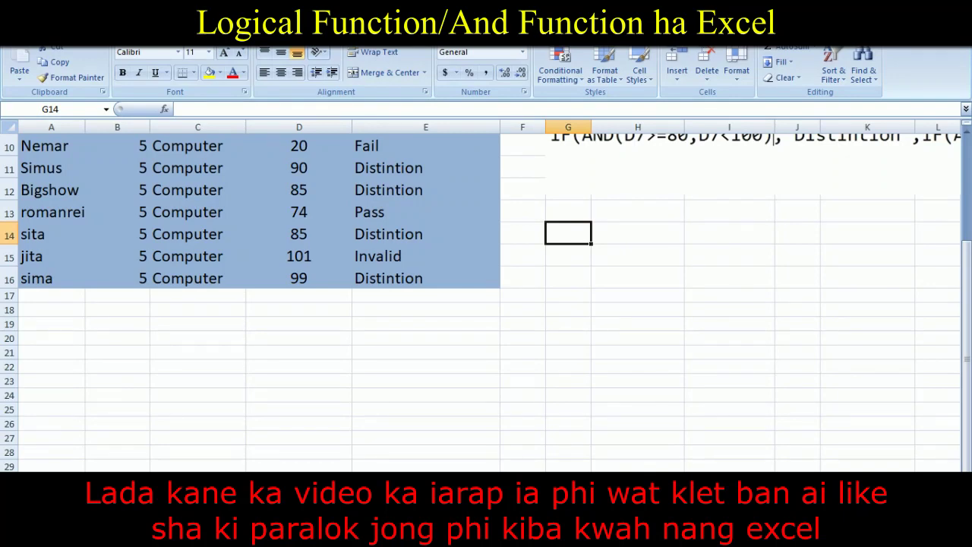
scroll(486, 296, "right", 3)
scroll(634, 444, "left", 1)
scroll(633, 444, "up", 2)
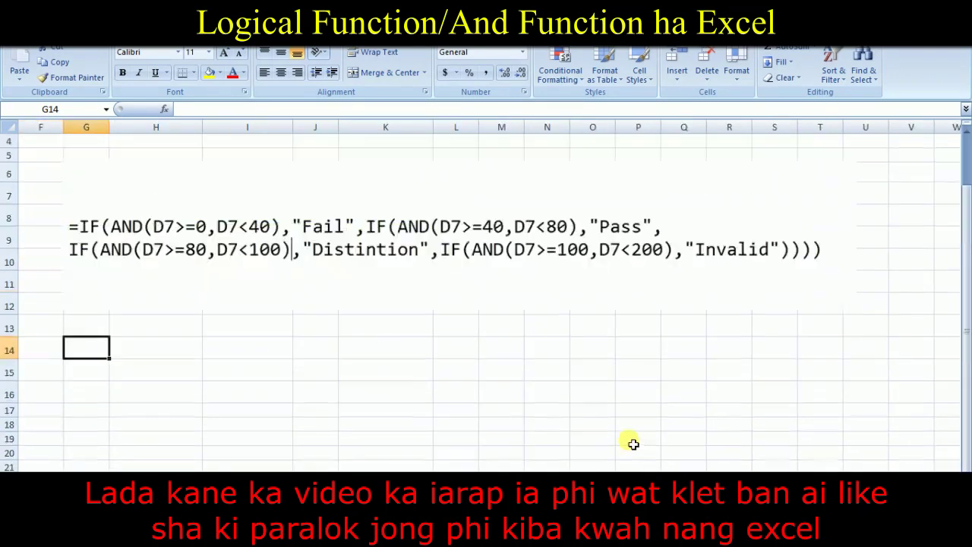
scroll(487, 296, "left", 1)
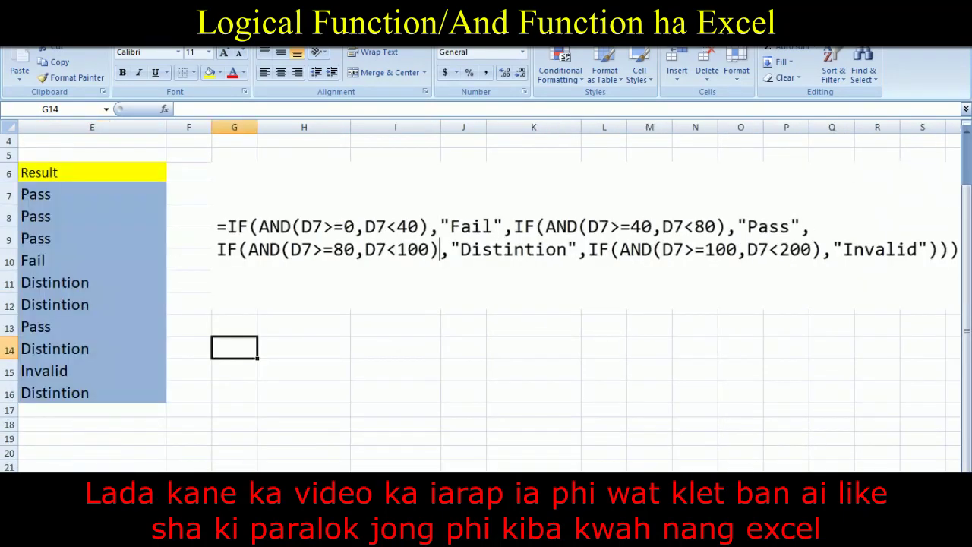
left_click(272, 332)
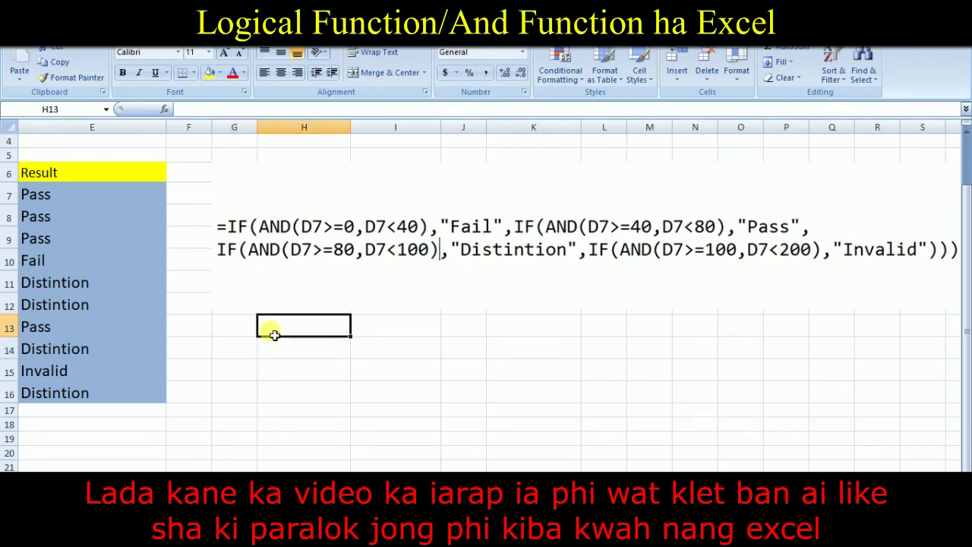
mouse_move(272, 333)
left_mouse_down()
mouse_move(404, 347)
mouse_move(413, 332)
left_mouse_up()
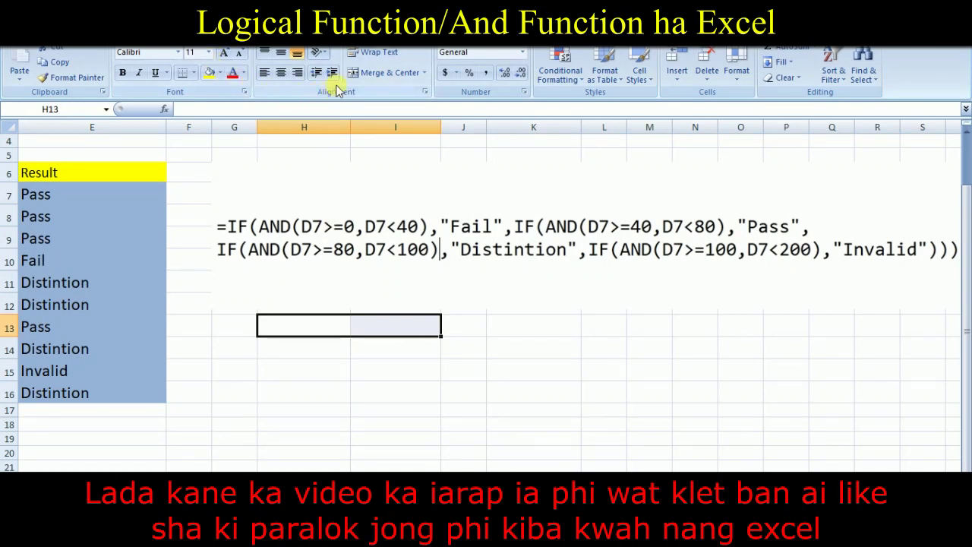
left_click(278, 327)
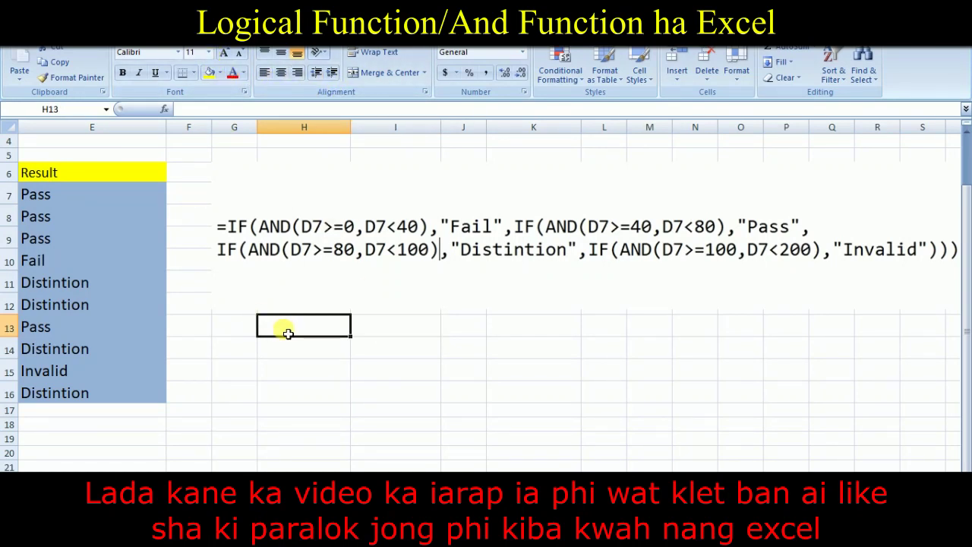
Step: Enter the test mark 40 in cell H13
type("40")
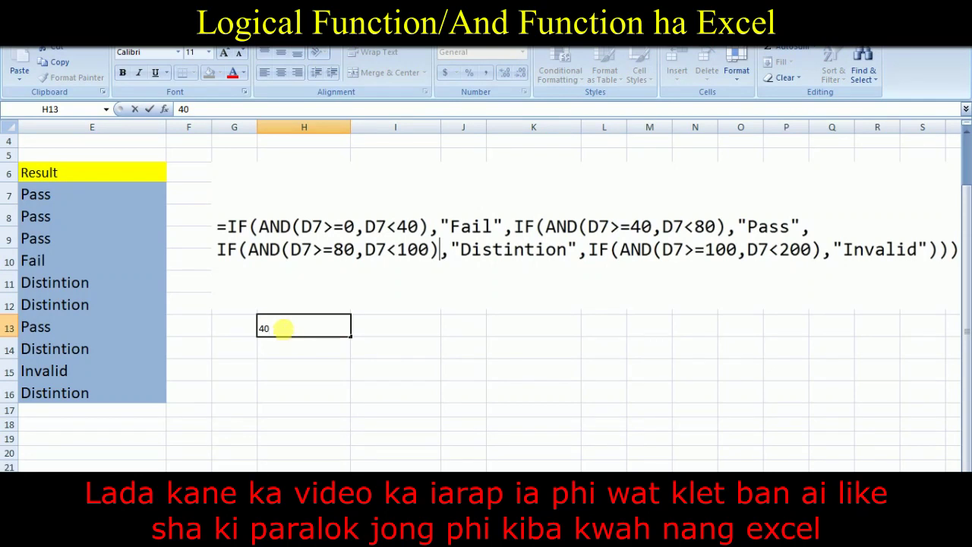
left_click(369, 329)
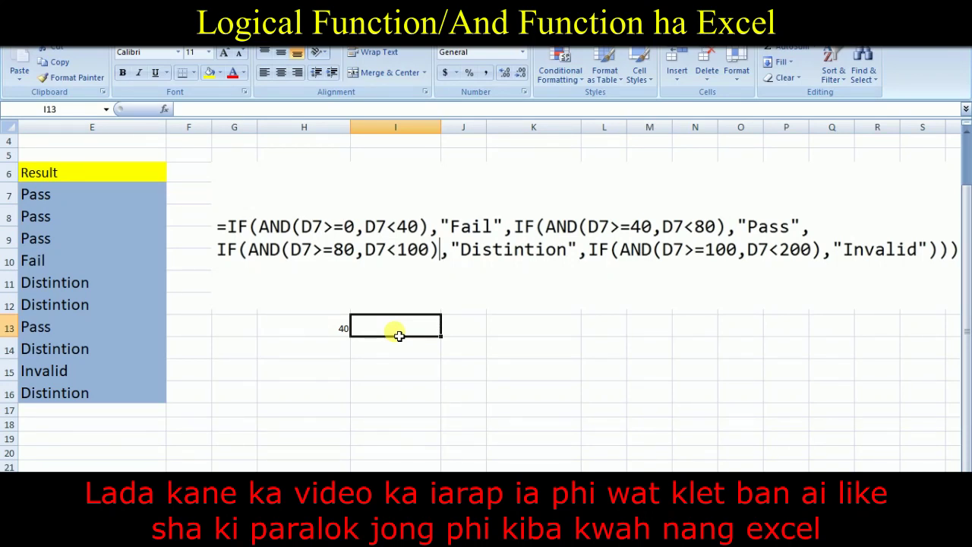
Step: Start the I13 formula with =IF(AND(H13>=0,H13<40),"Fail", as the first grade
type("=if")
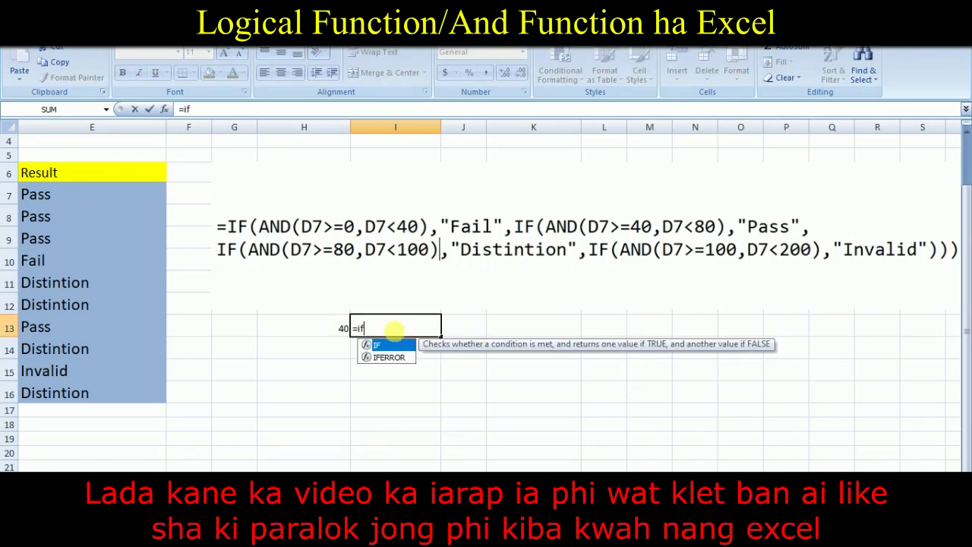
type("(")
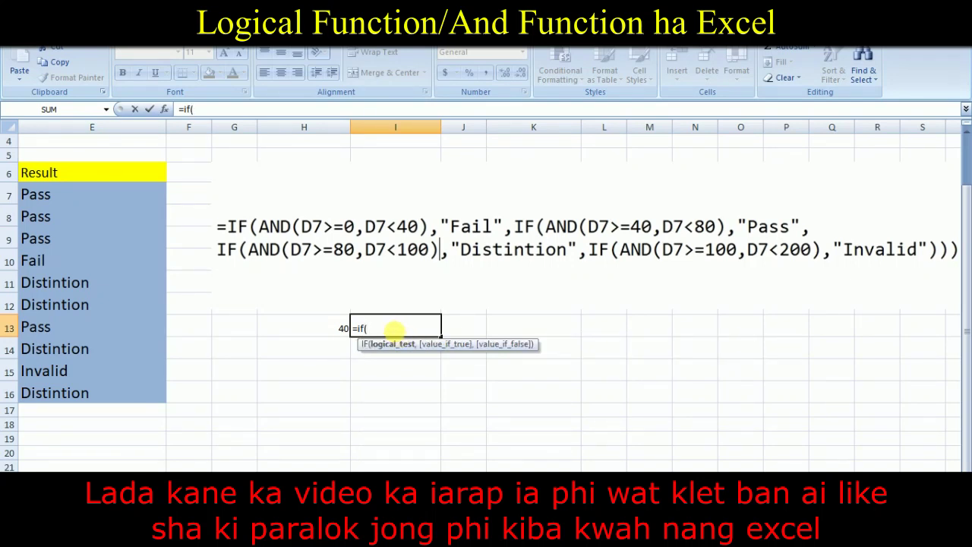
type("AND")
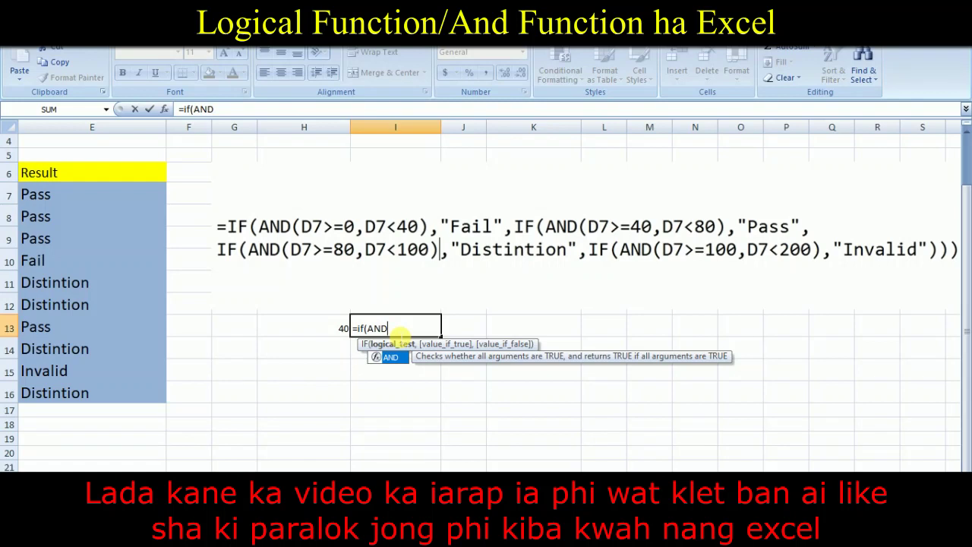
type("(")
left_click(346, 328)
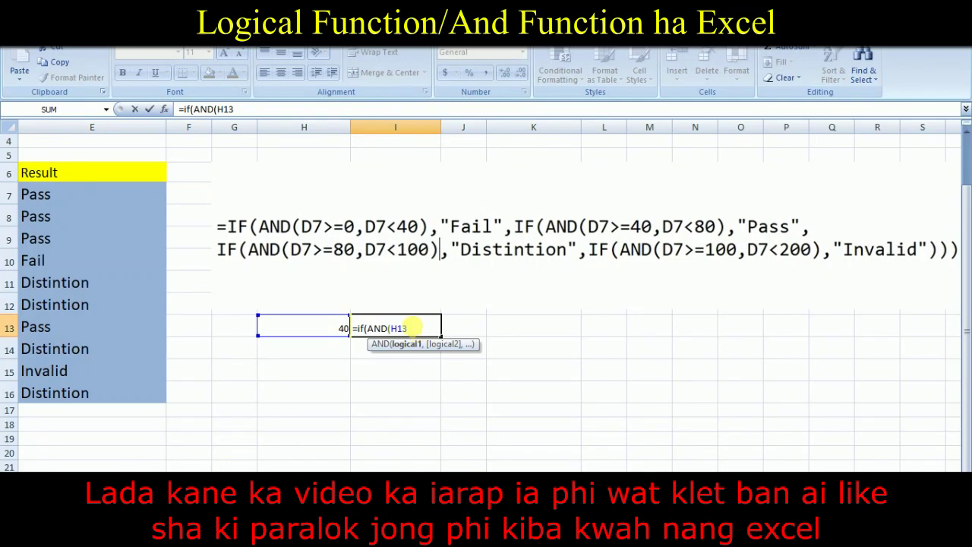
type(">=")
type("0,")
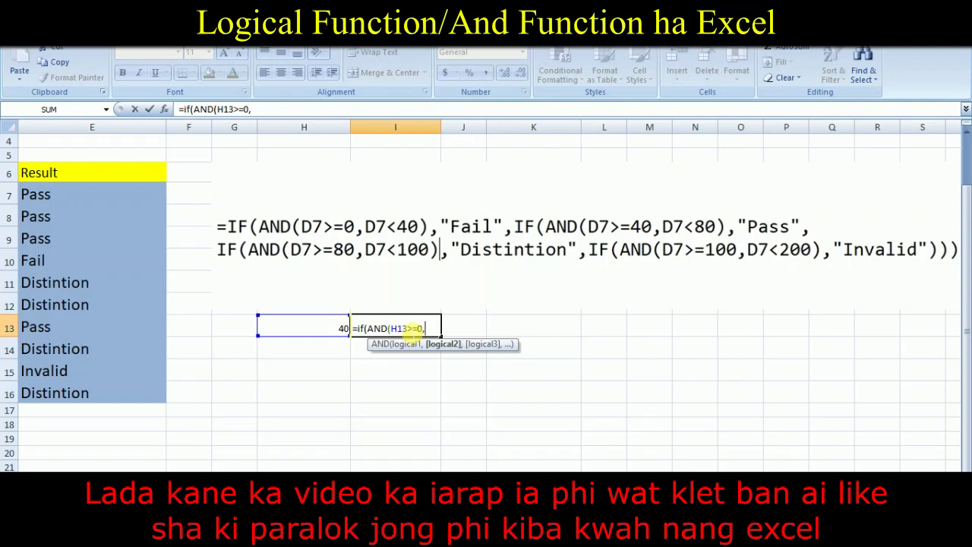
double_click(399, 328)
left_click(425, 329)
type("H13<")
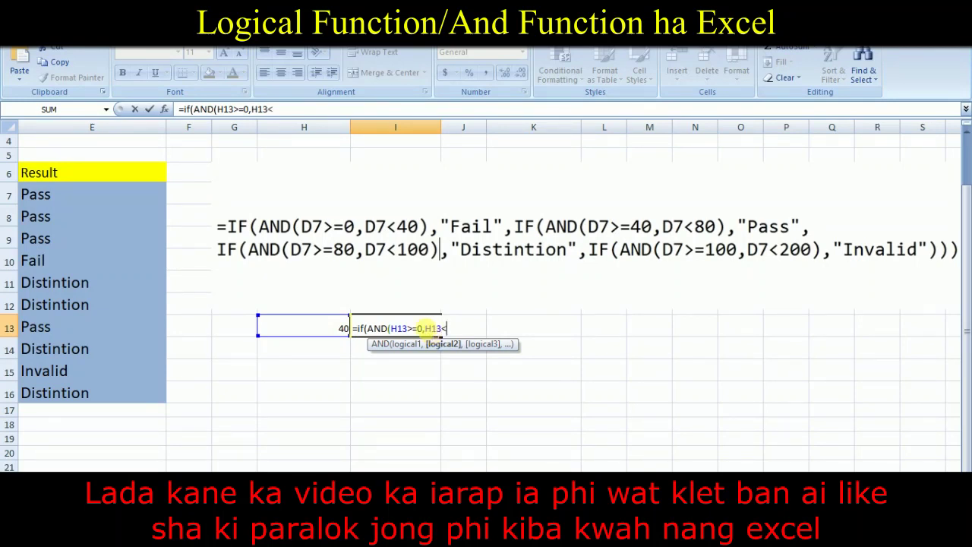
type("40")
type("),\"\"")
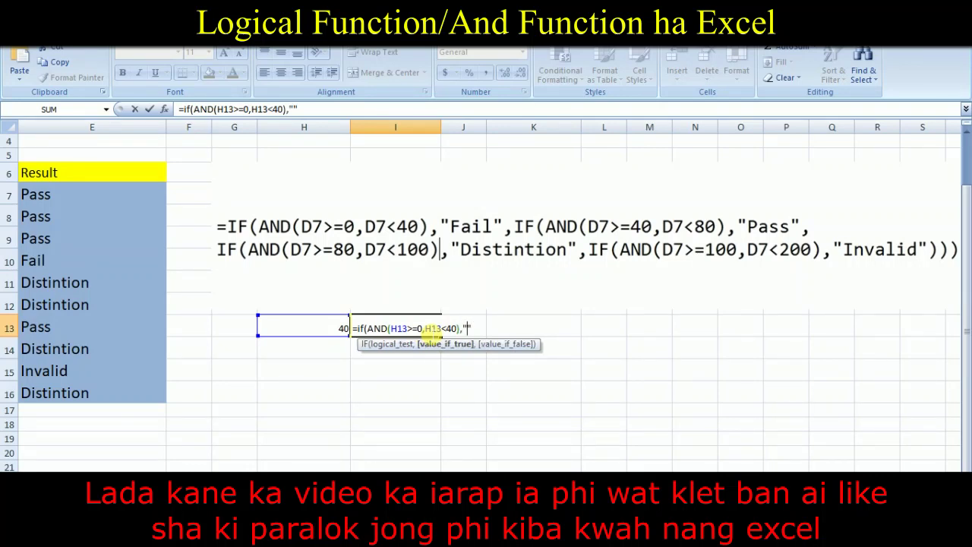
type("Fail")
type(",")
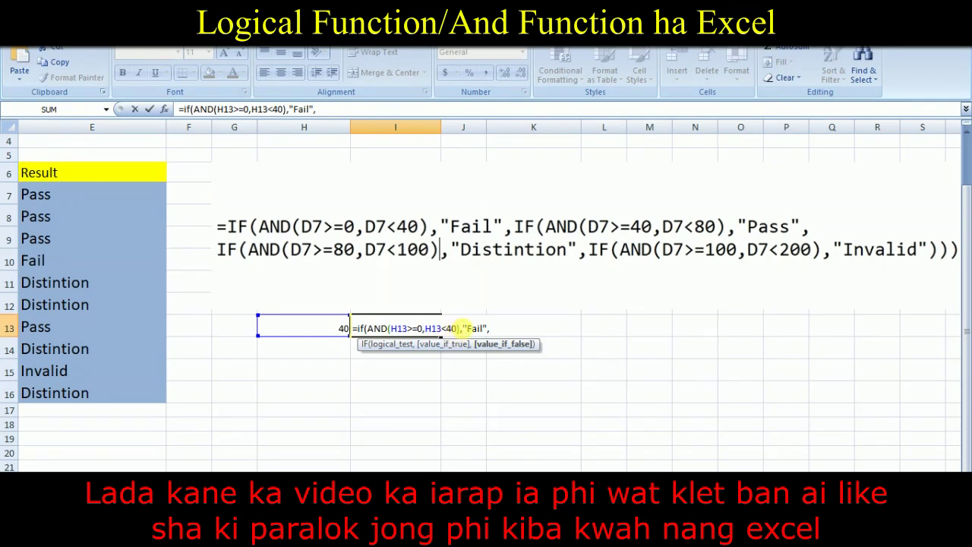
Step: Copy the first IF(AND()) condition and paste it as a second nested IF
left_click(458, 328)
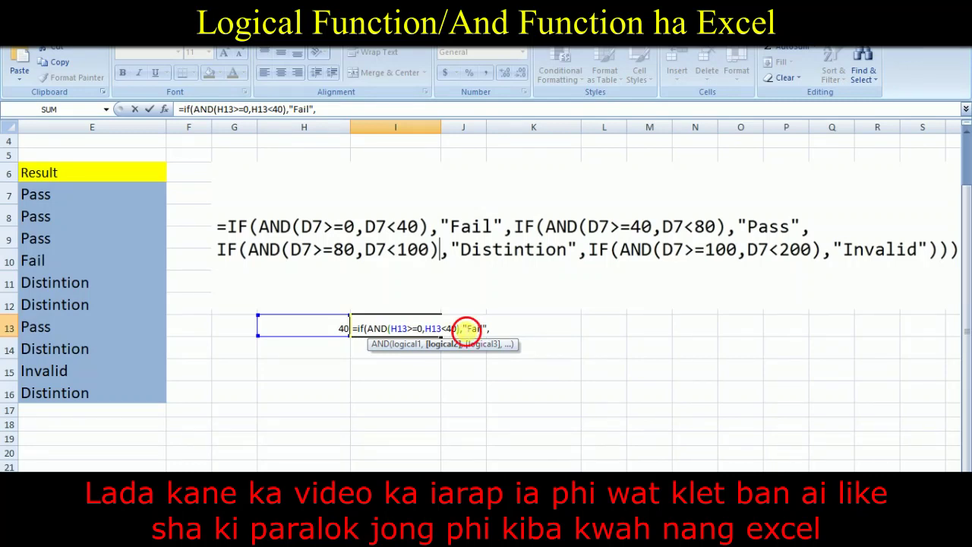
left_click_drag(458, 328, 361, 328)
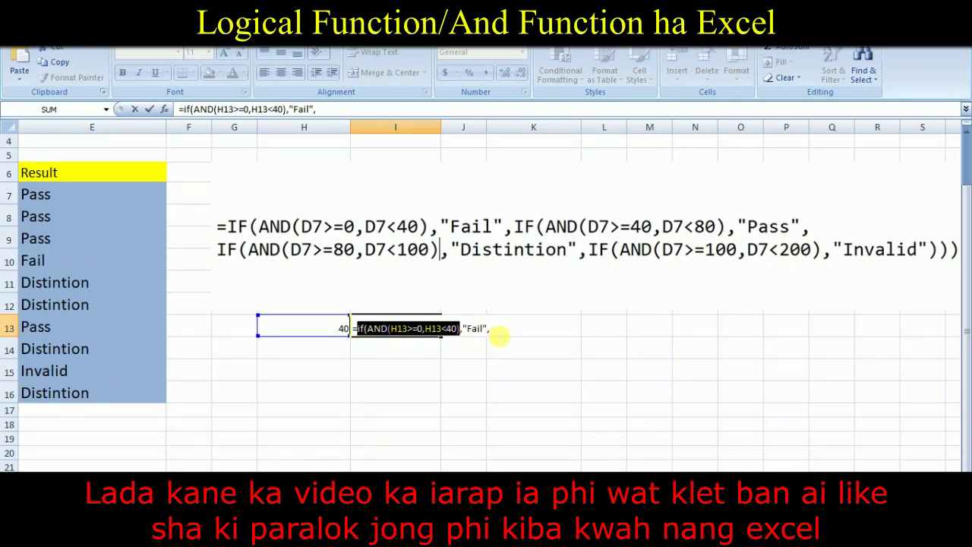
key("ctrl+c")
left_click(499, 335)
key("ctrl+v")
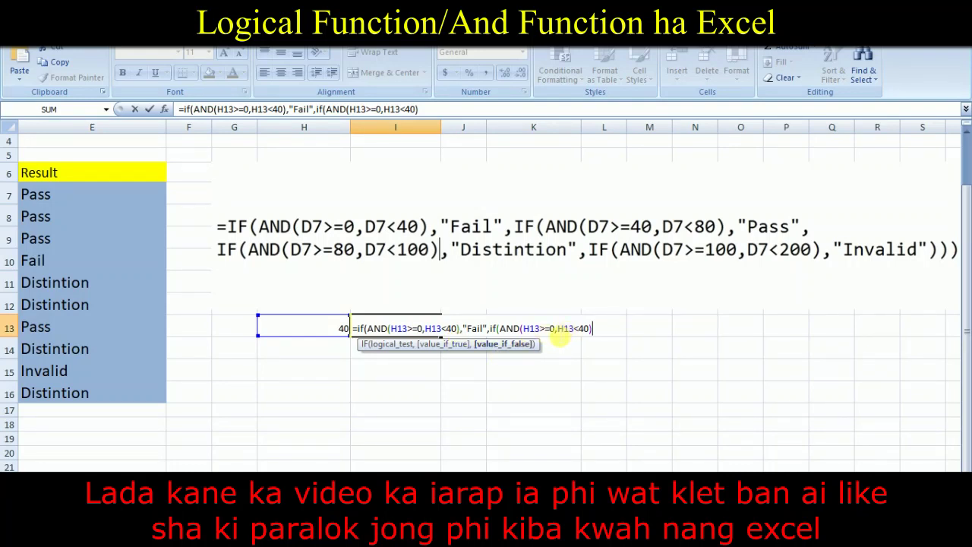
Step: Change the second condition to H13>=40,H13<80 with the result "Pass"
left_click(555, 328)
key("BackSpace")
type("40")
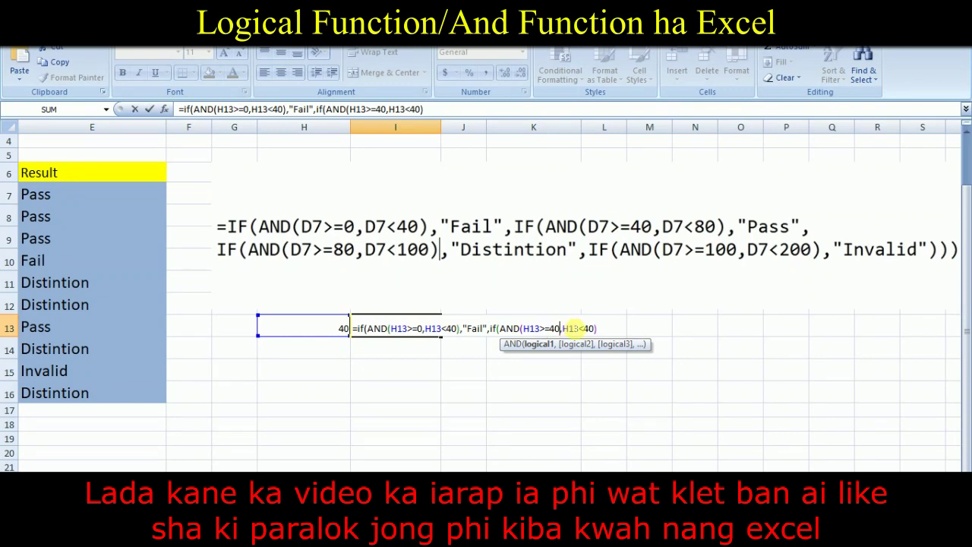
left_click(588, 328)
key("BackSpace")
type("8")
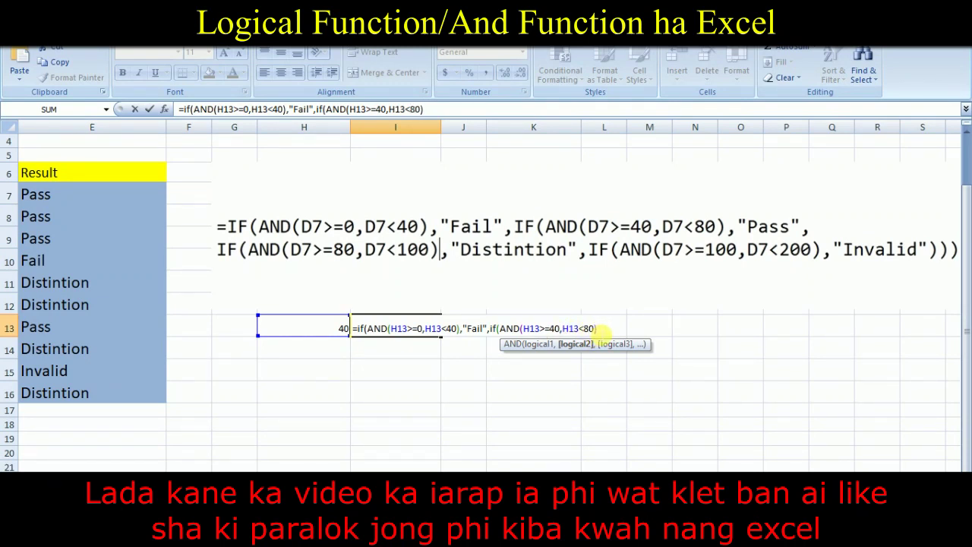
left_click(599, 329)
type(",,")
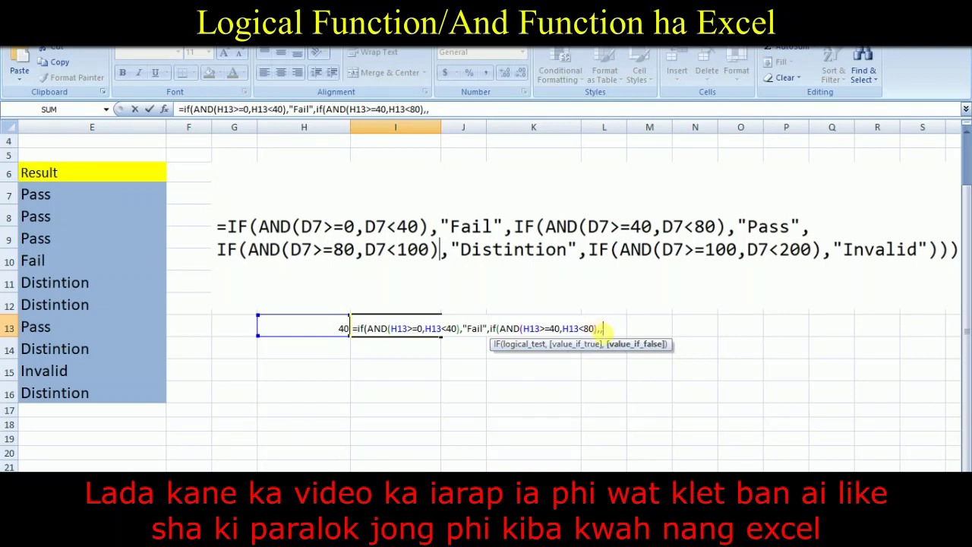
key("Left")
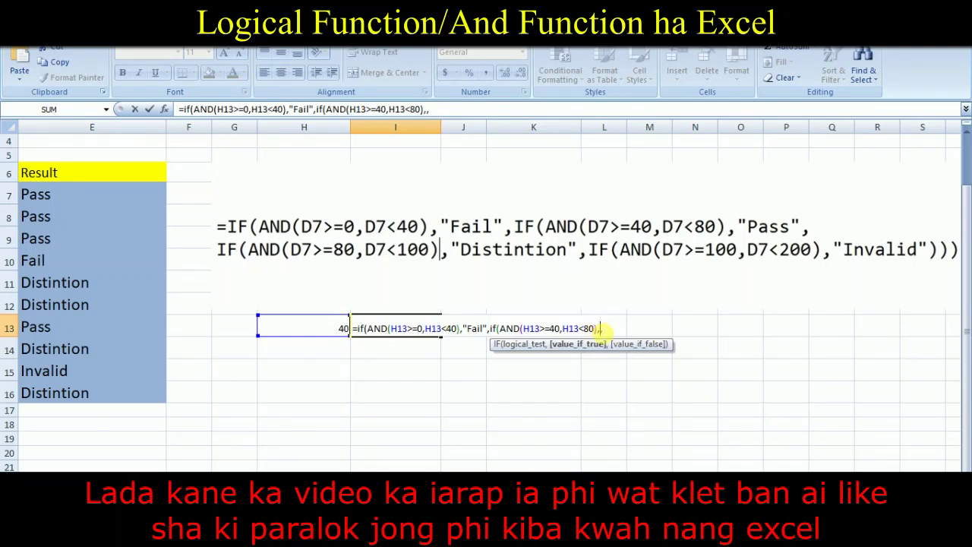
type("\"\"")
type("Pass")
key("Right")
key("Right")
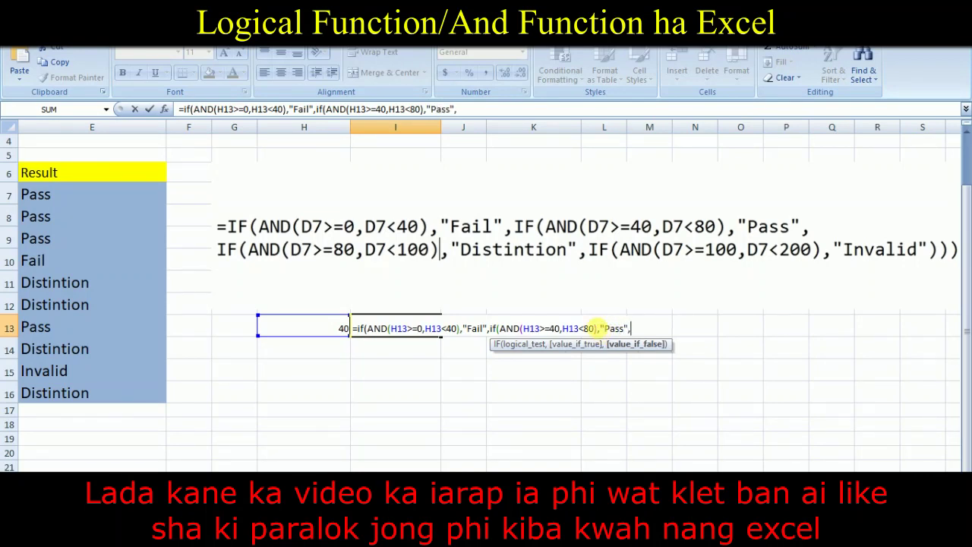
Step: Add a third nested IF grading H13 from 80 to under 100 as "Distinction", then begin a fourth
type("if(AND(H13>=0,H13<40)")
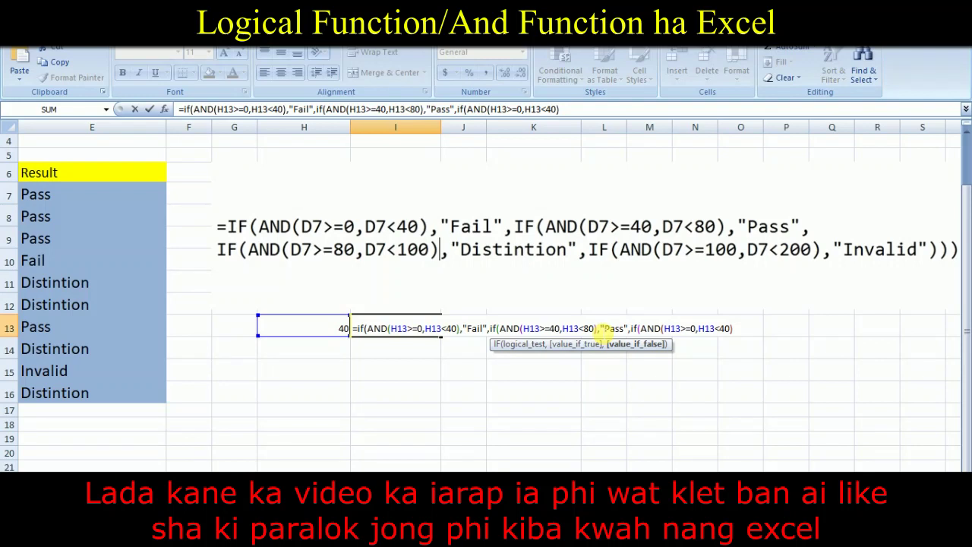
key("Left")
key("Left")
key("Left")
key("Left")
key("Left")
key("Left")
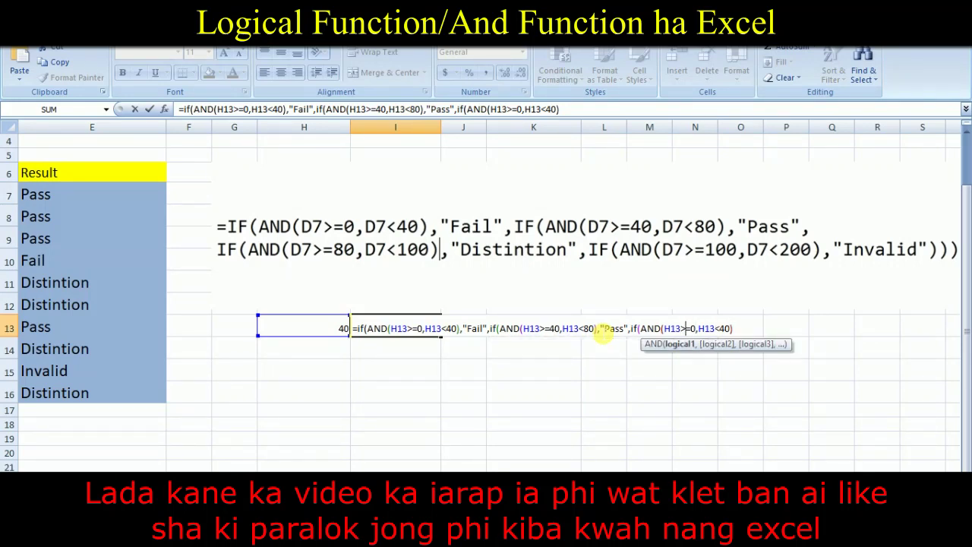
key("BackSpace")
type("80")
key("Right")
key("Right")
key("Right")
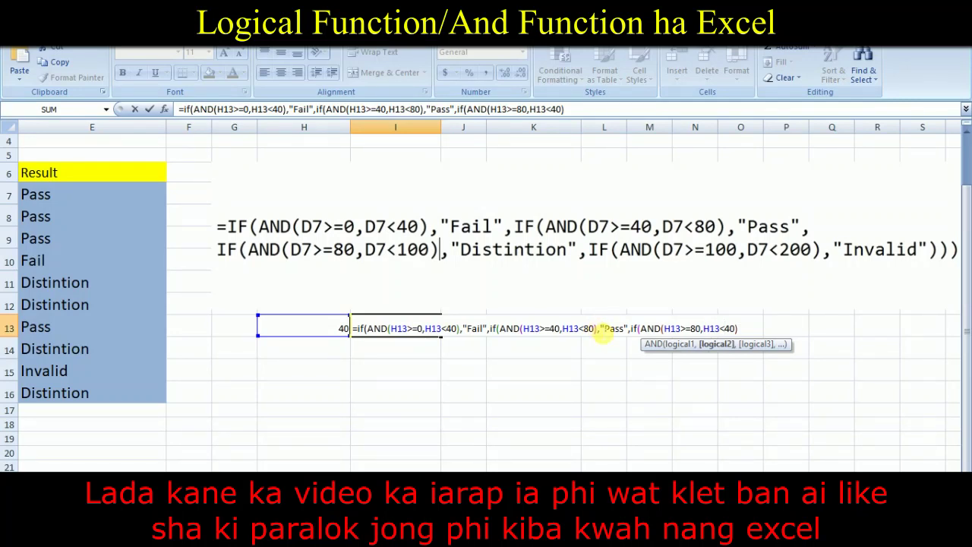
key("Delete")
key("BackSpace")
type("100")
key("Right")
type(",")
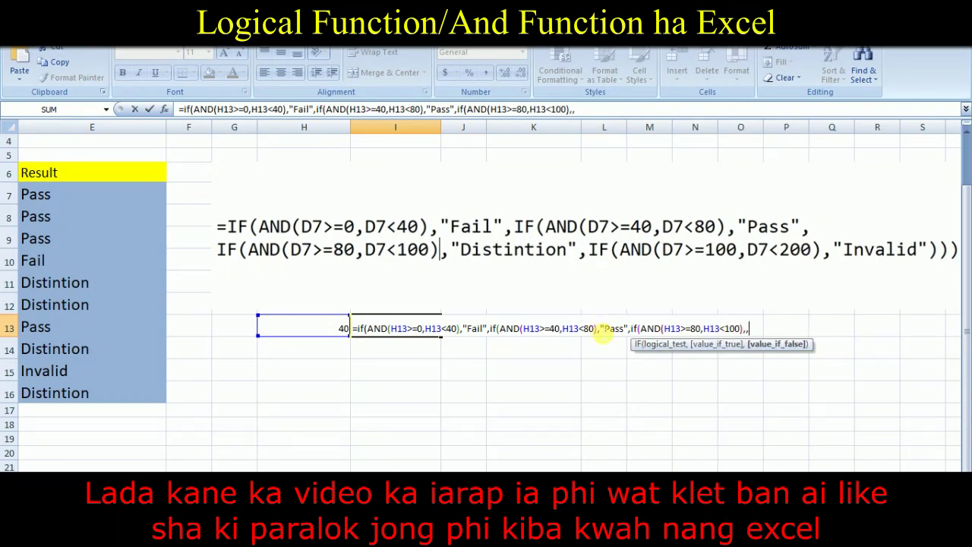
type("\"\"")
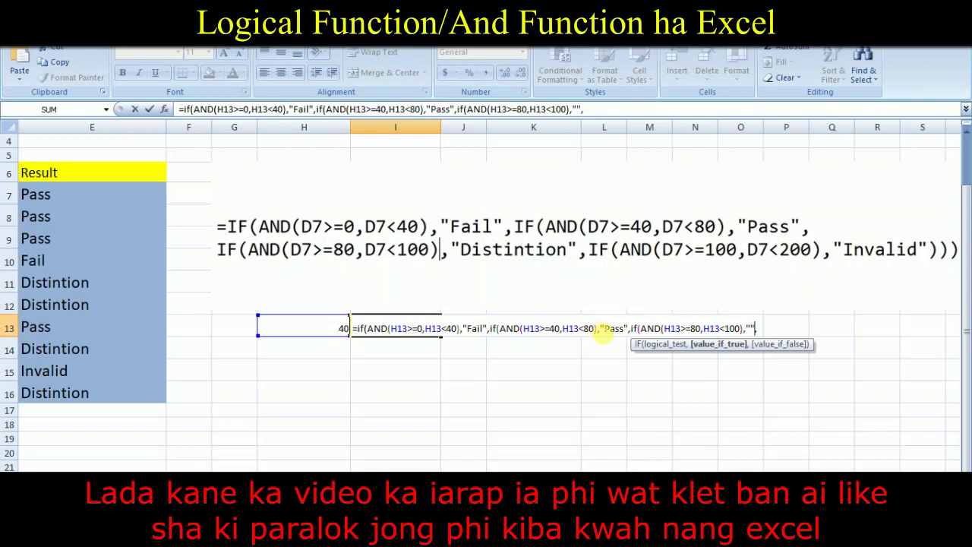
type("Disti")
type("nction")
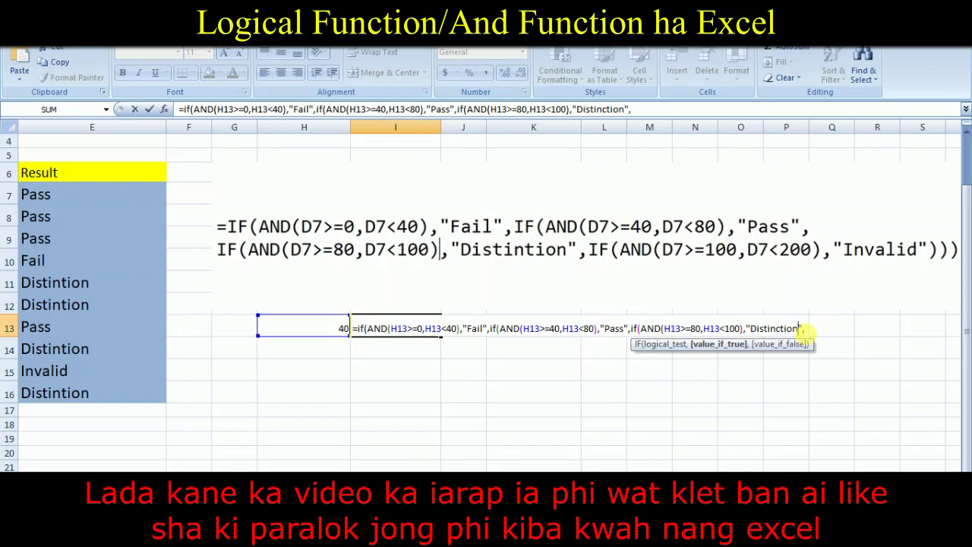
left_click(814, 331)
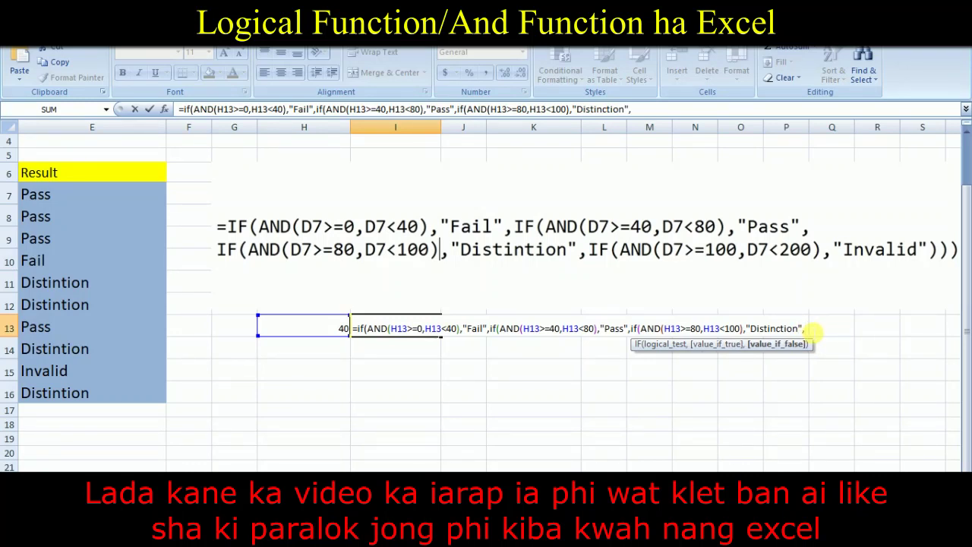
type("if(AND(H13>=0,H13<40)")
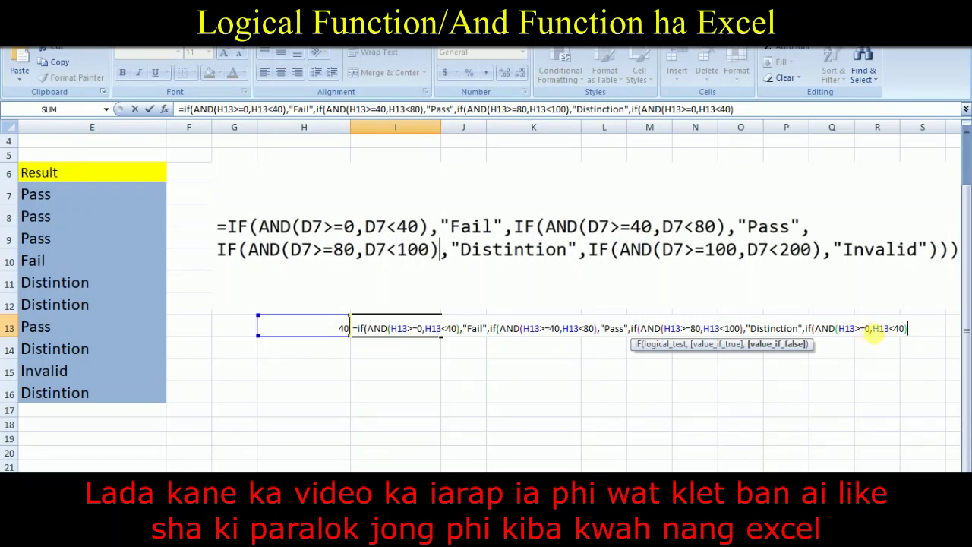
Step: Set the last condition to H13>=100,H13<200 returning "Invalid", close the brackets and enter
left_click(871, 328)
key("BackSpace")
type("100")
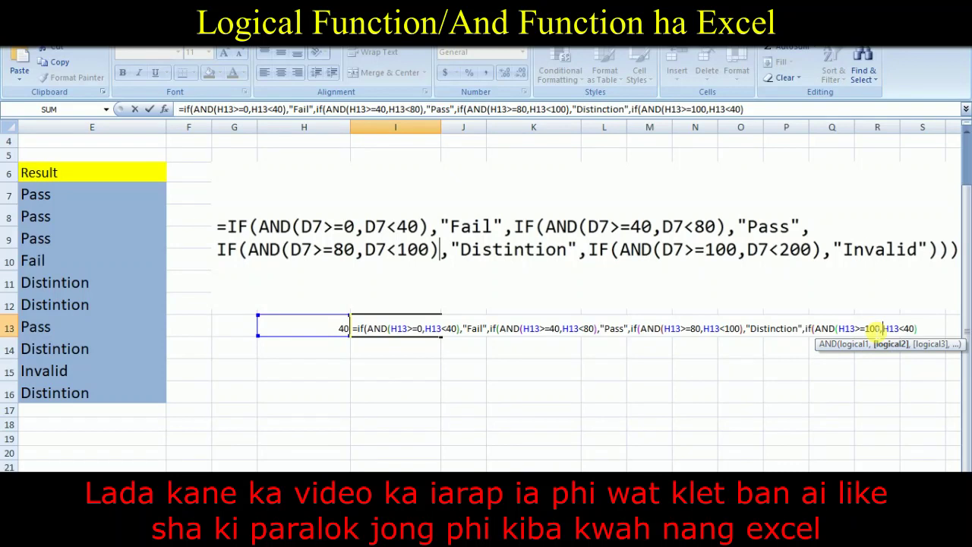
key("End")
key("BackSpace")
key("BackSpace")
key("BackSpace")
type("200)")
type(",,")
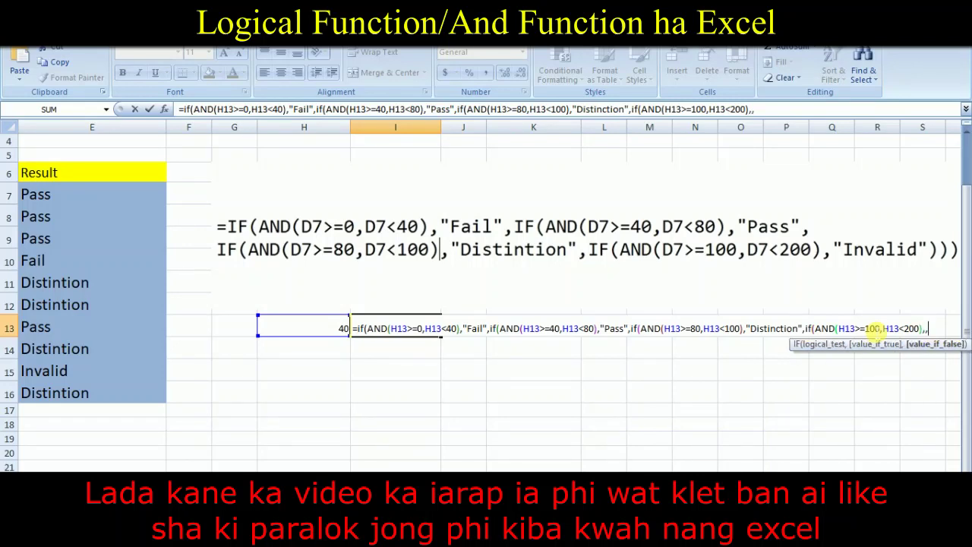
key("BackSpace")
type("\"\"")
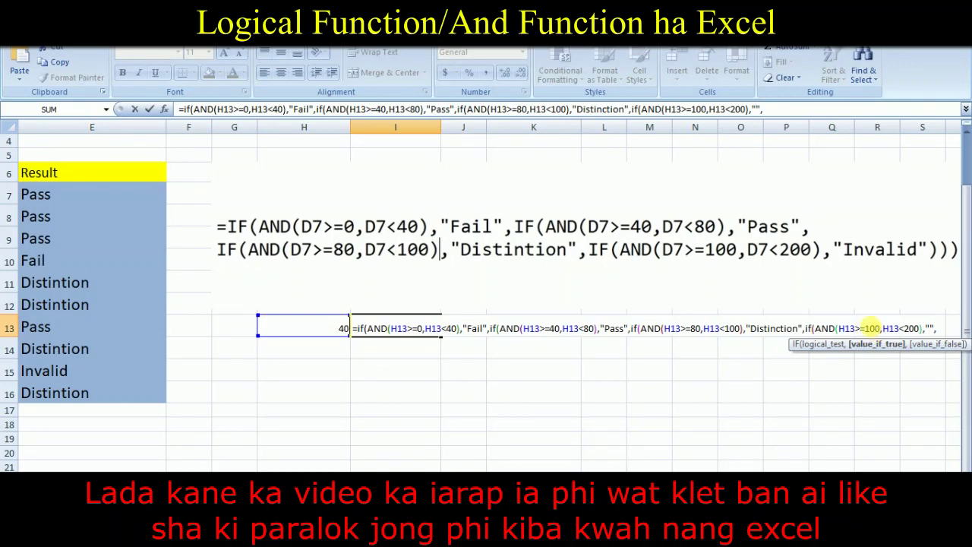
type("Invalid")
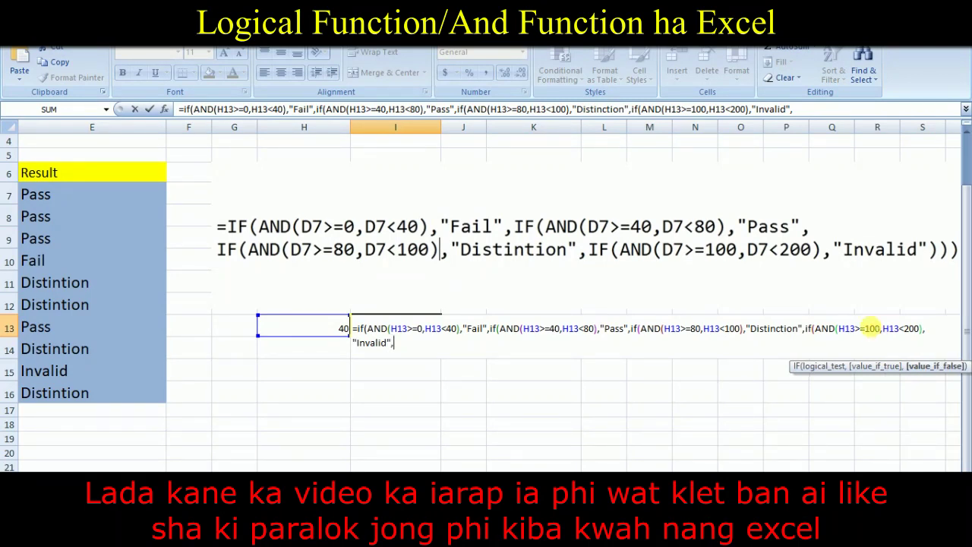
type(")))")
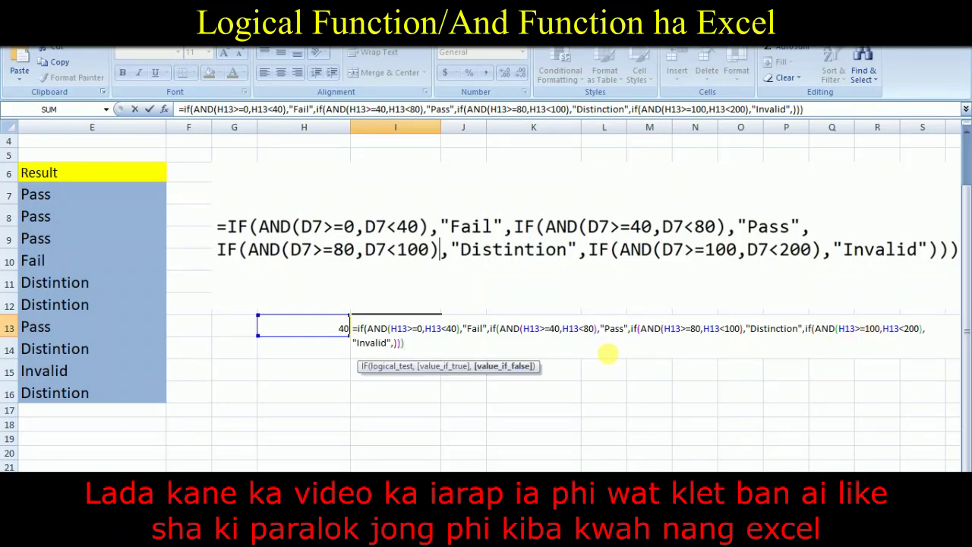
key("Return")
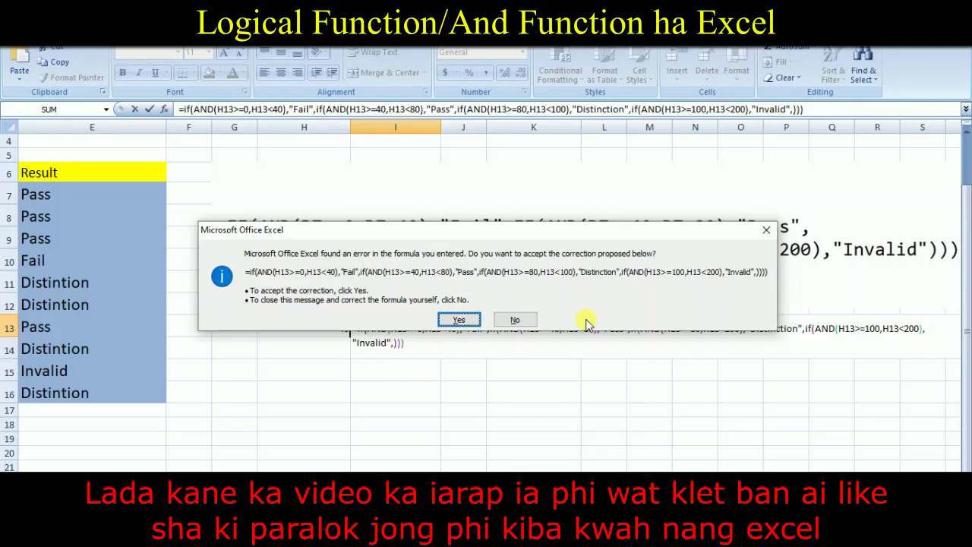
Step: Remove two surplus closing parentheses and accept Excel's correction so I13 shows Pass for 40
left_click(506, 322)
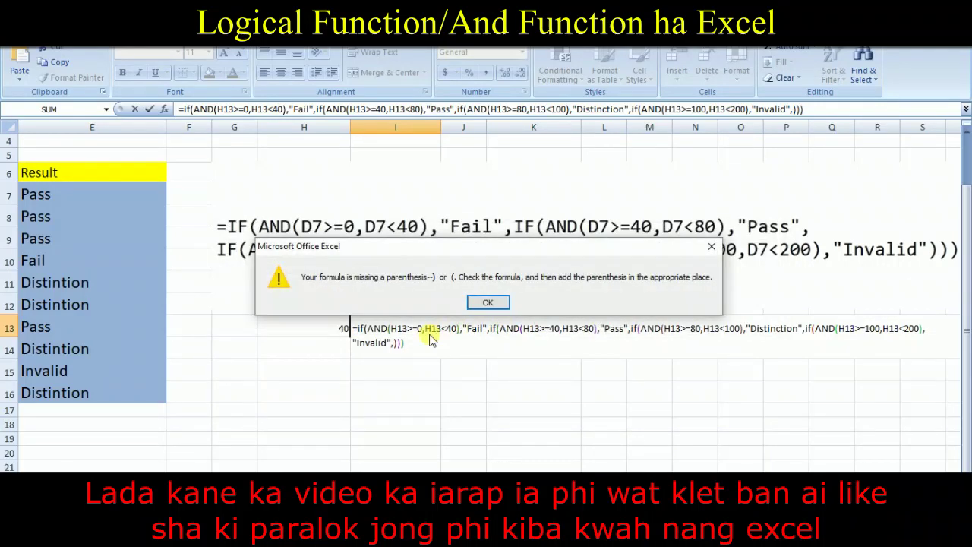
left_click(494, 304)
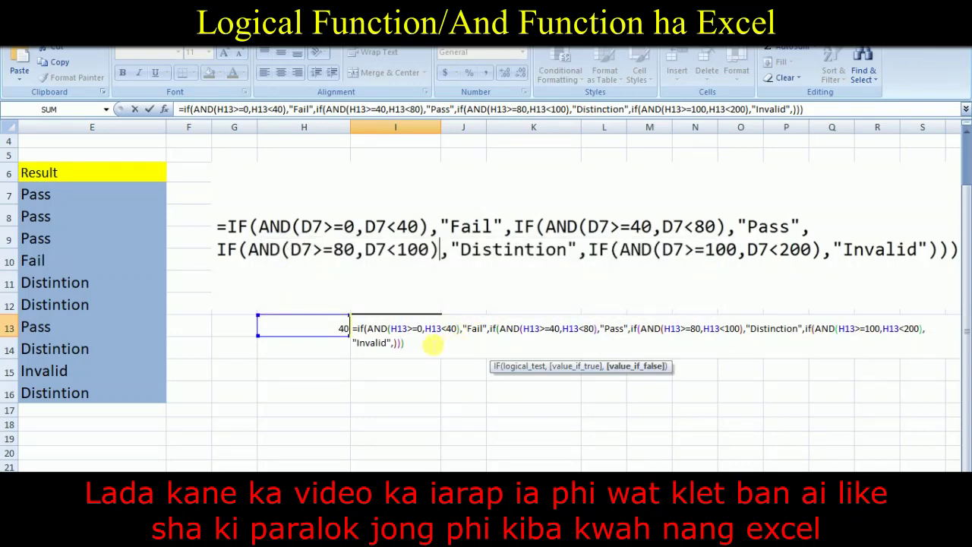
key("BackSpace")
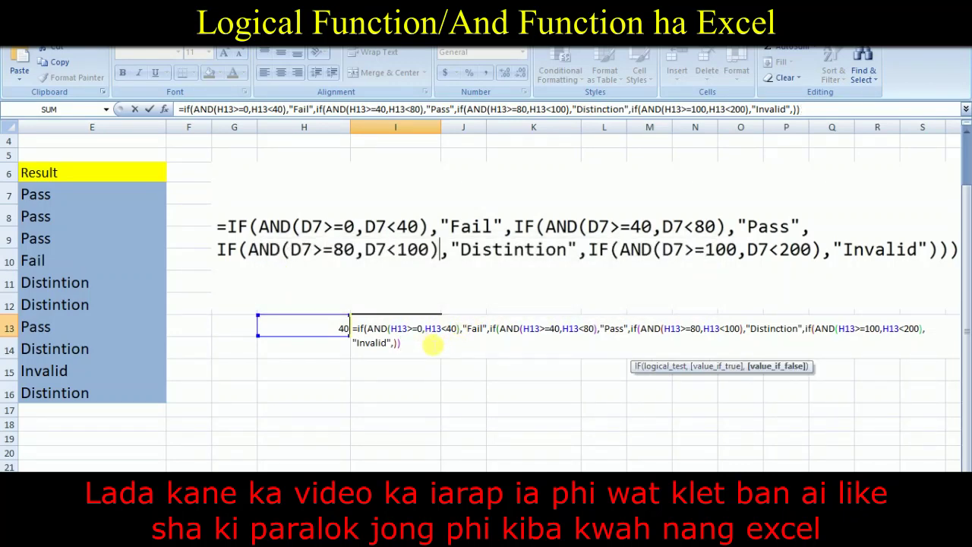
key("BackSpace")
key("Return")
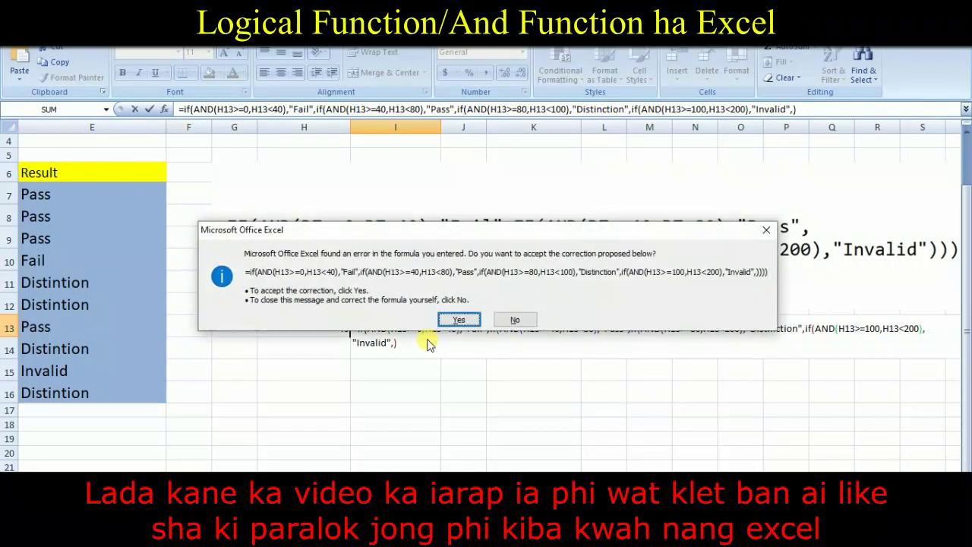
left_click(459, 319)
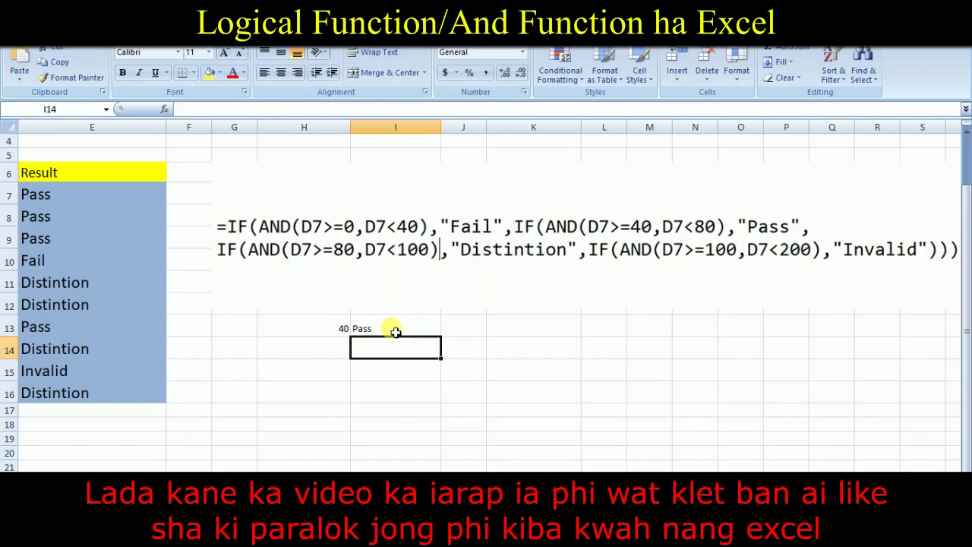
left_click(396, 329)
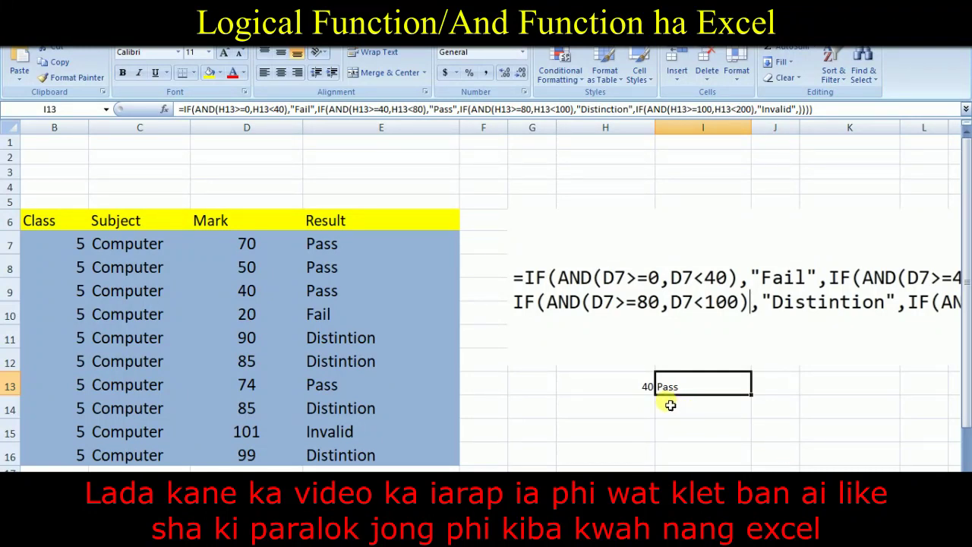
Step: Change the test mark in H13 to 80 to check its grade
left_click(645, 388)
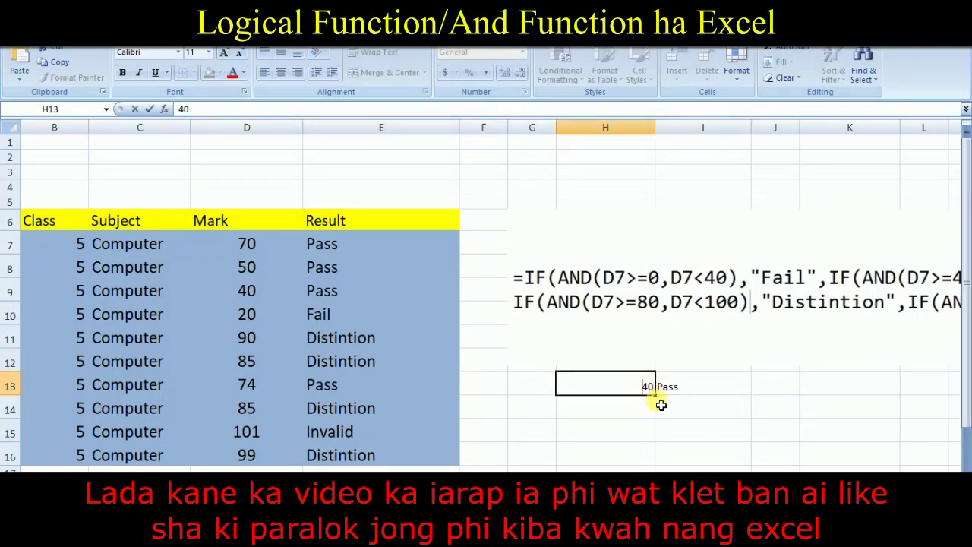
key("BackSpace")
key("BackSpace")
type("80")
left_click(700, 410)
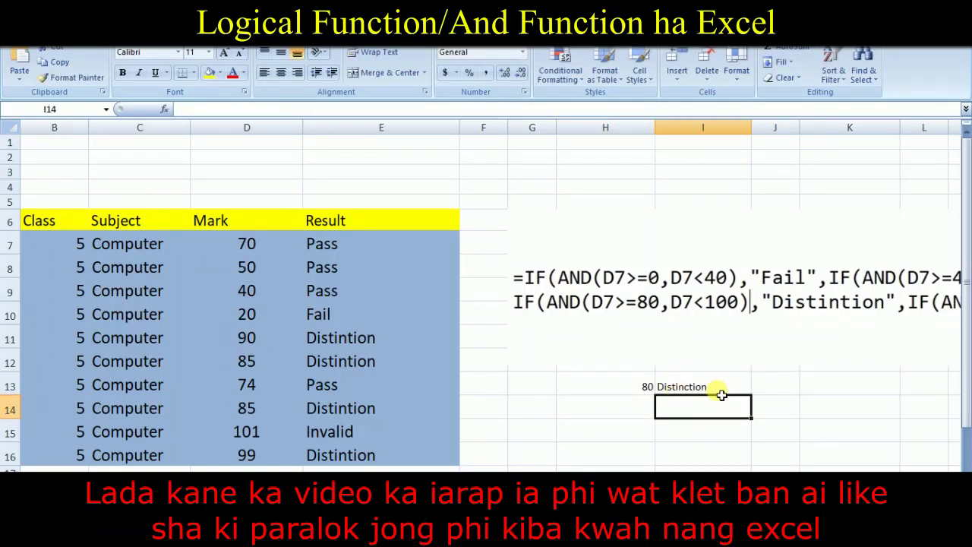
Step: Change the test mark to 110 and confirm the I13 formula returns "Invalid"
double_click(646, 386)
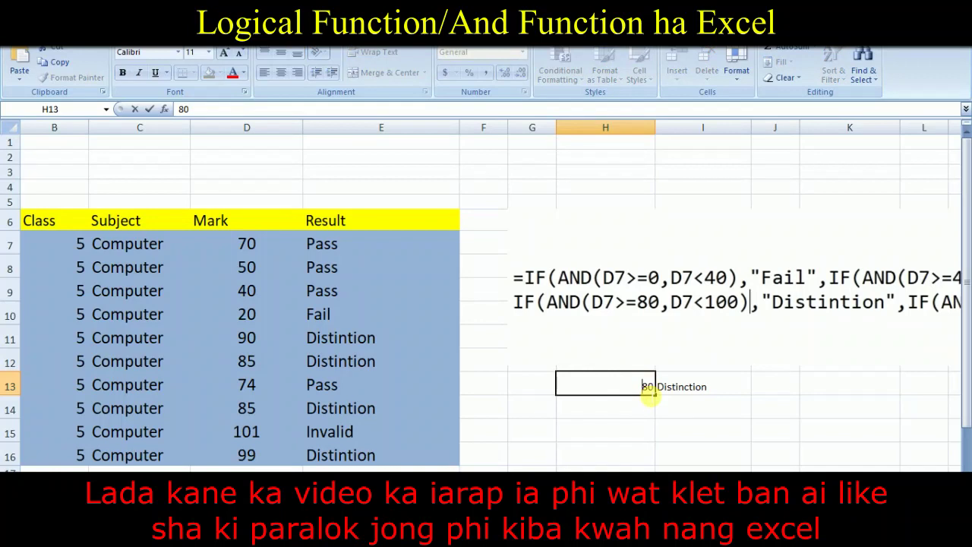
key("Delete")
key("Delete")
type("10")
key("Return")
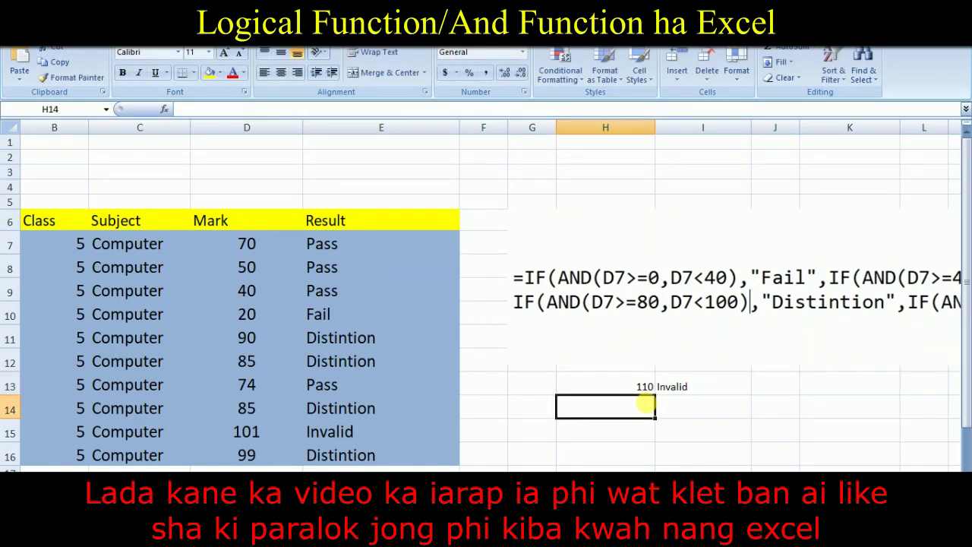
left_click(696, 389)
double_click(697, 388)
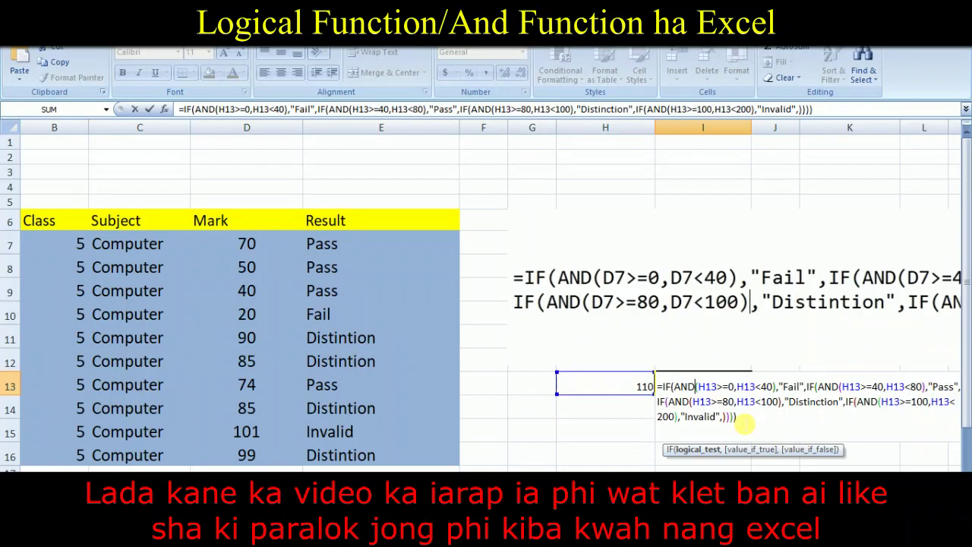
left_click(604, 427)
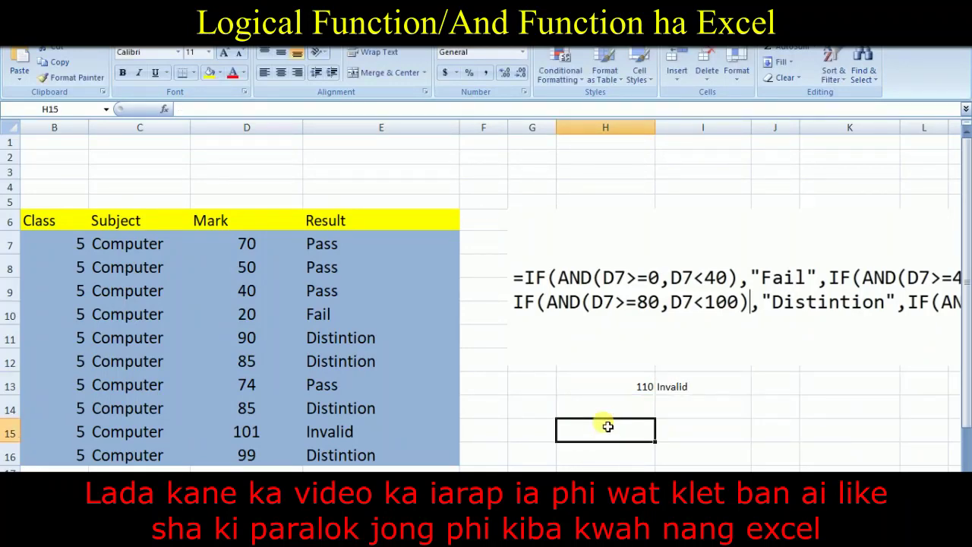
scroll(320, 340, "down", 1)
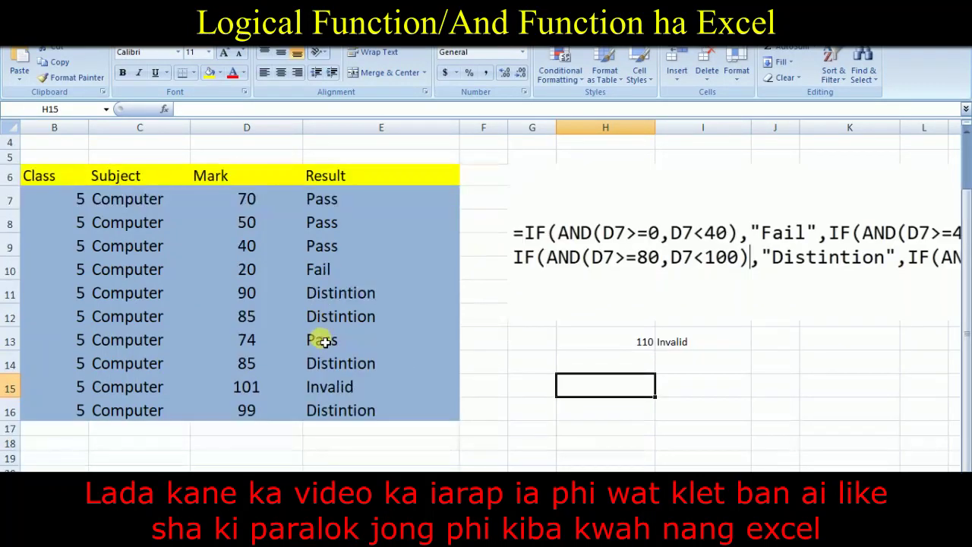